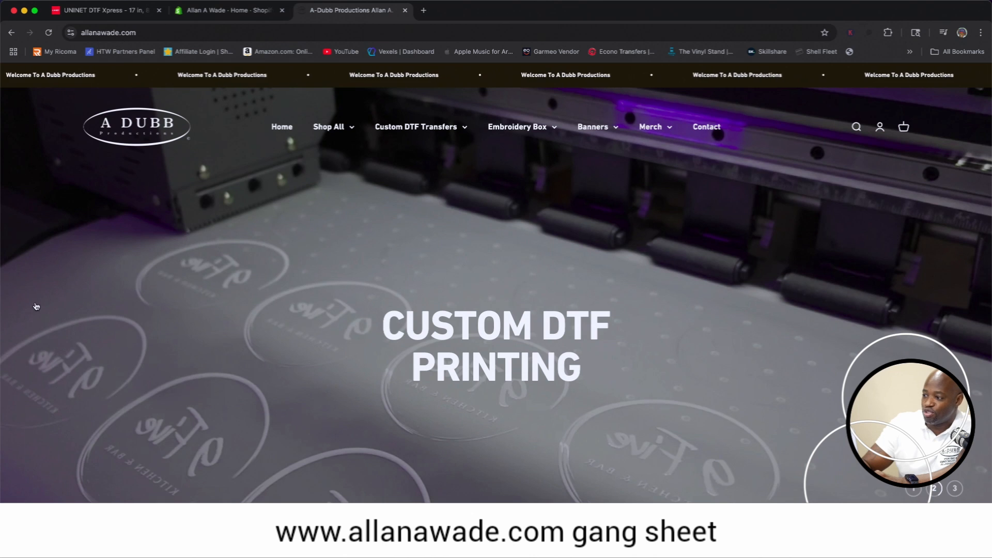
# - Open the Build your DTF Gang Sheet product and start a brand new 21.5 in x 24 in gang sheet in its builder
pyautogui.click(912, 489)
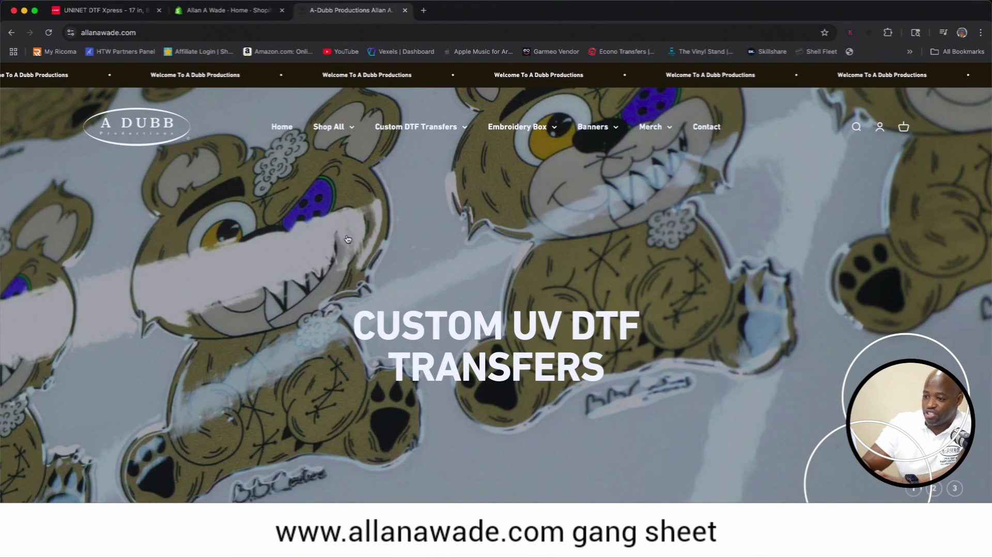
pyautogui.moveTo(400, 130)
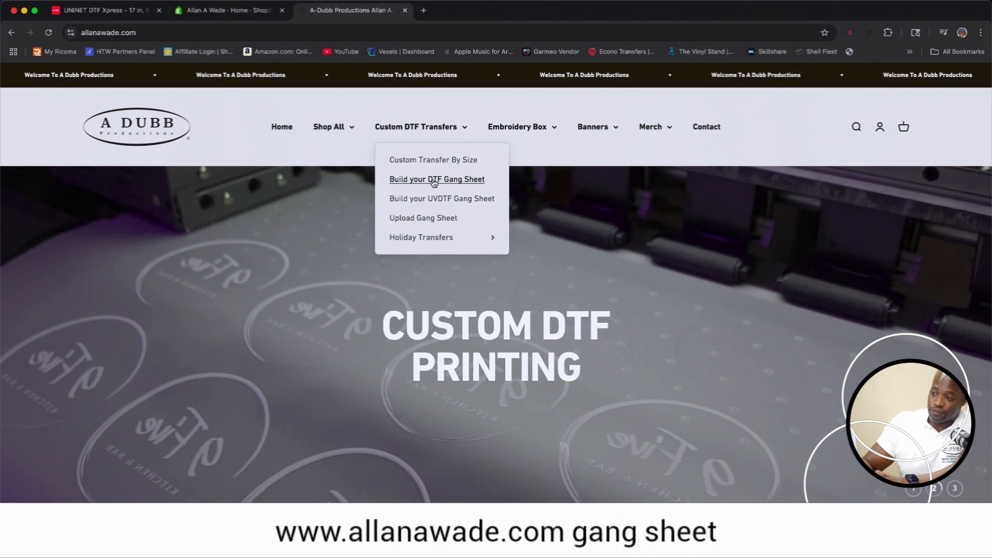
pyautogui.click(434, 179)
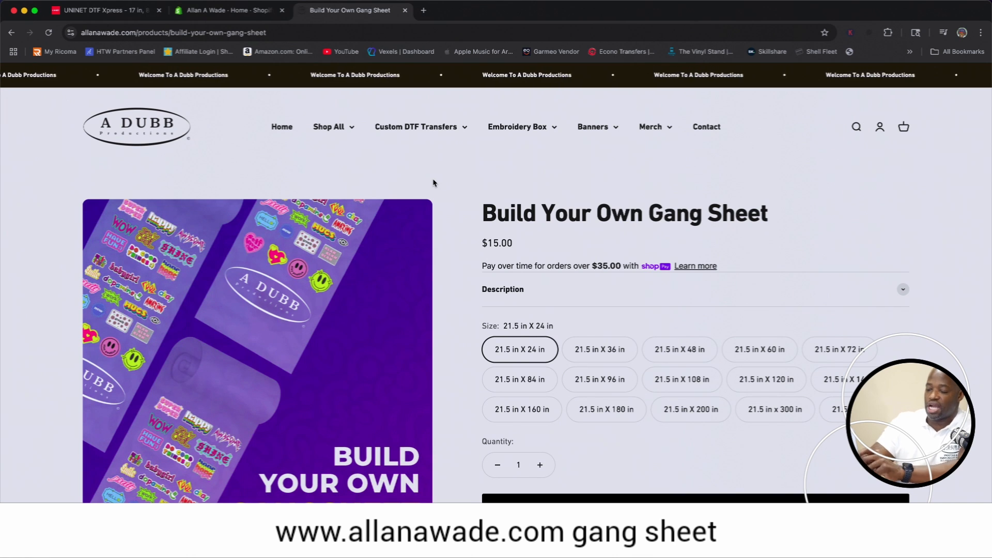
pyautogui.scroll(-2, 599, 321)
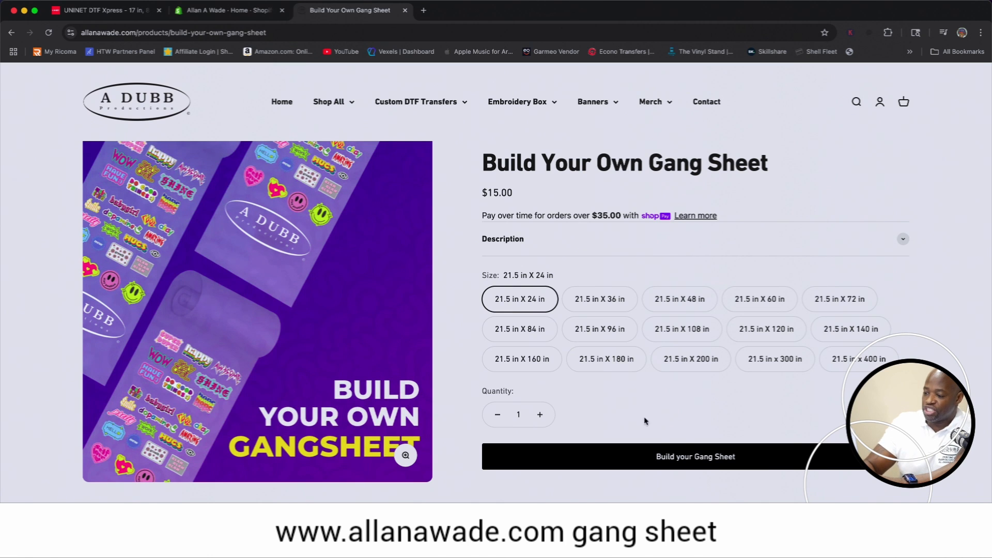
pyautogui.click(652, 458)
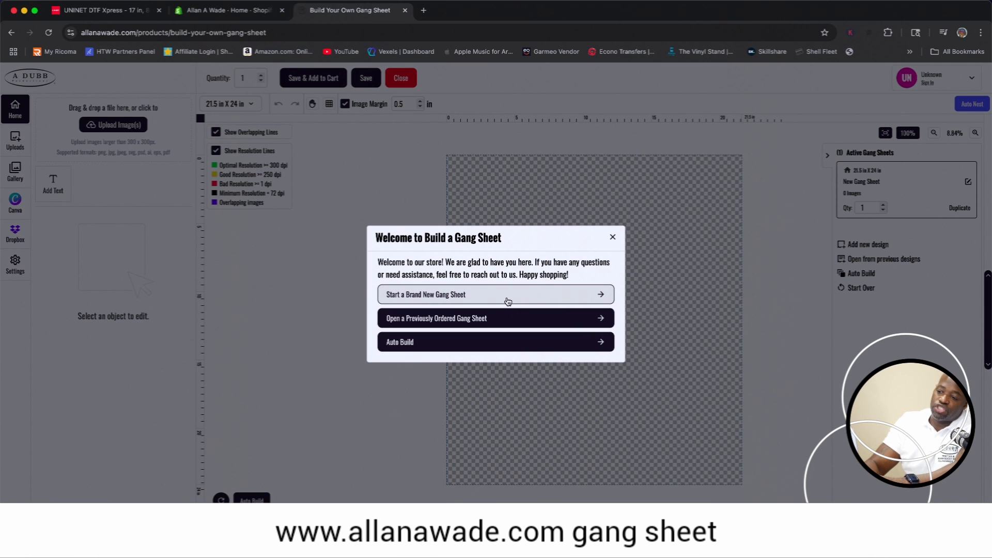
pyautogui.click(508, 302)
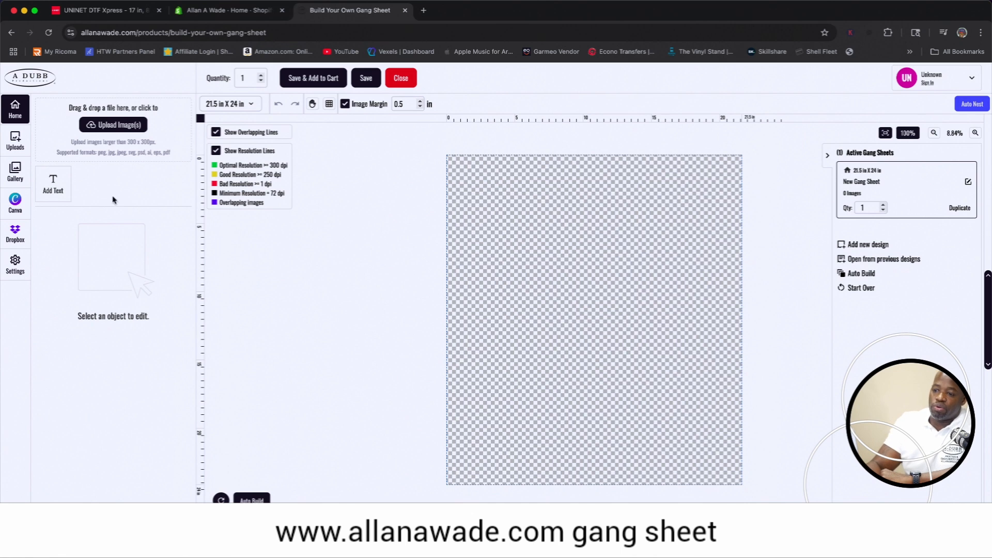
# - Upload the image IMG_3990.JPG from the Downloads folder to the gang sheet builder
pyautogui.click(103, 129)
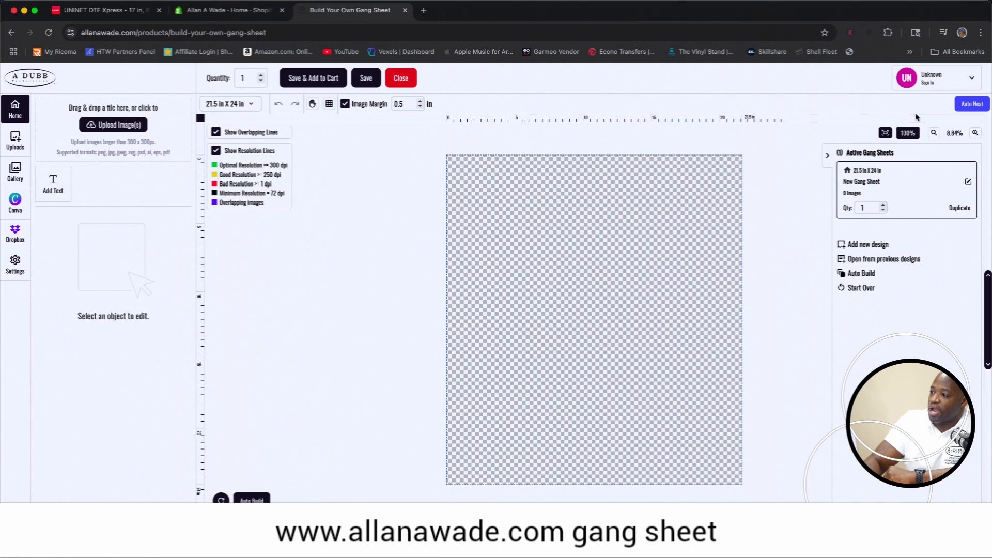
pyautogui.click(972, 79)
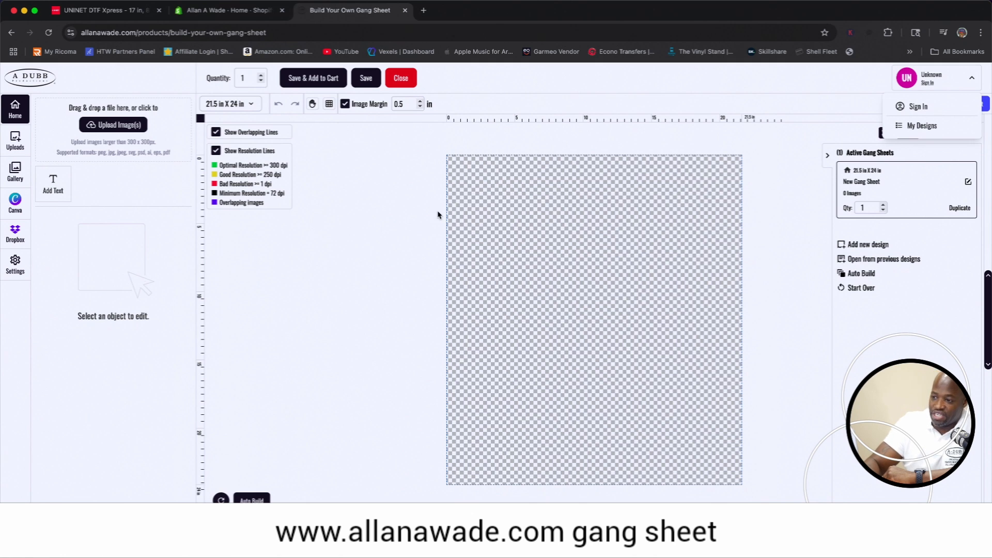
pyautogui.click(109, 126)
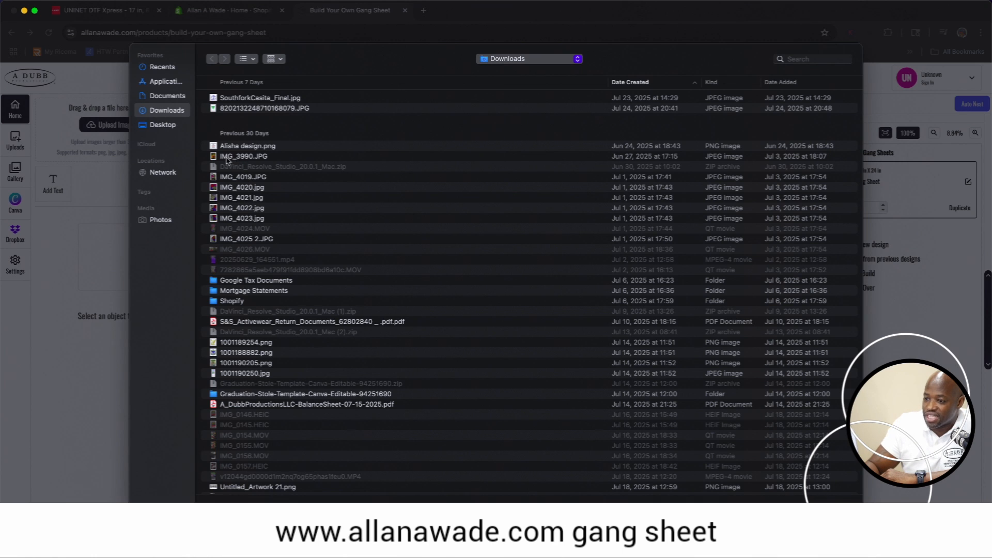
pyautogui.click(247, 160)
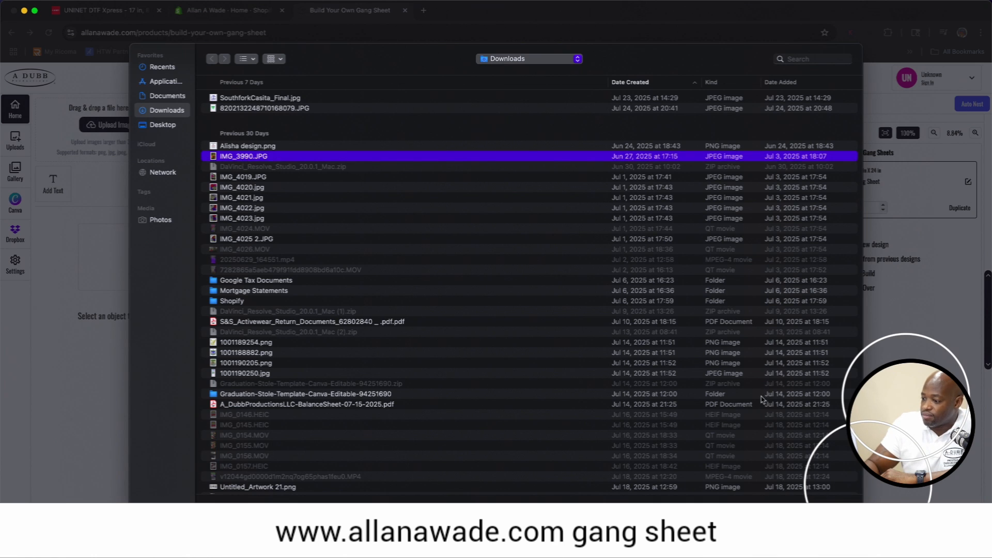
pyautogui.press('Return')
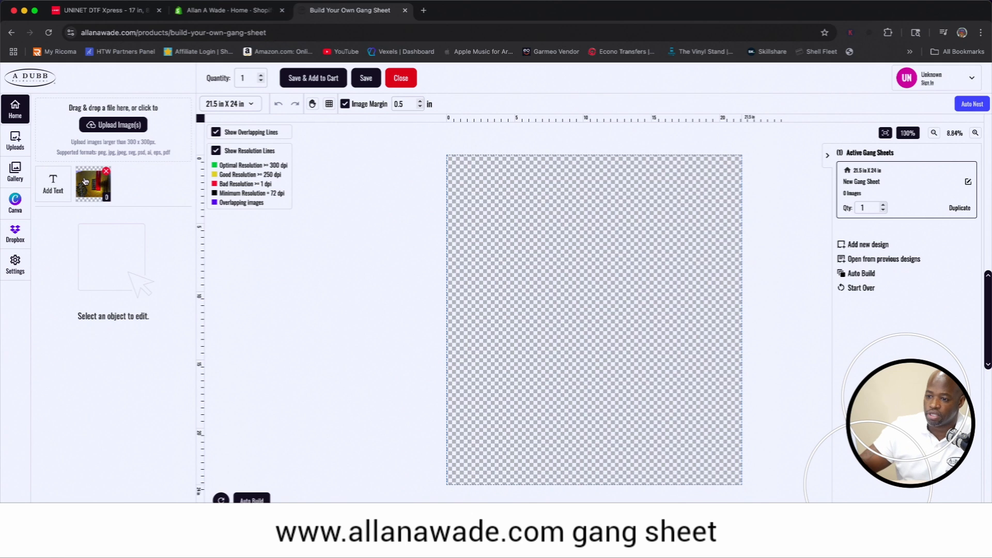
# - Upload the image 1001189254.png from the Downloads folder
pyautogui.click(112, 129)
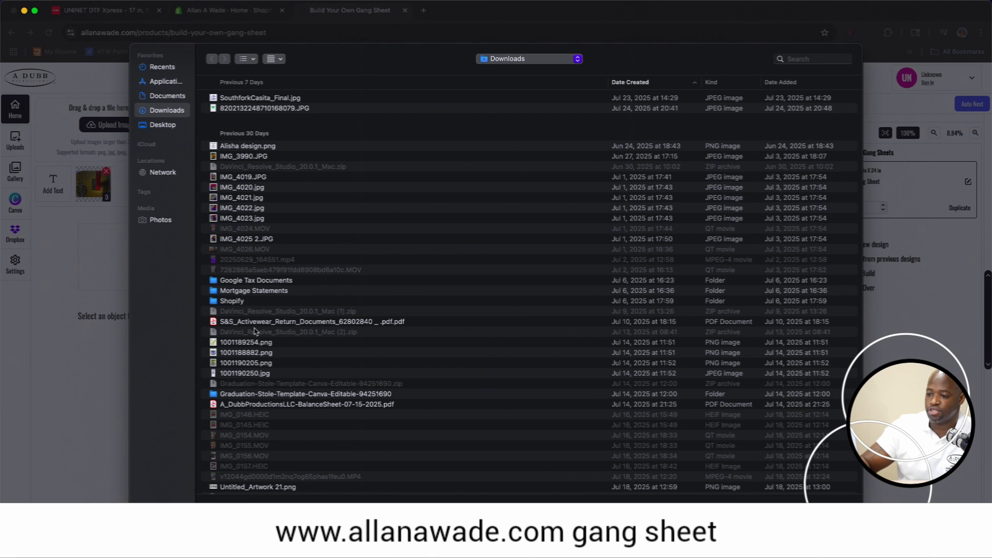
pyautogui.click(257, 344)
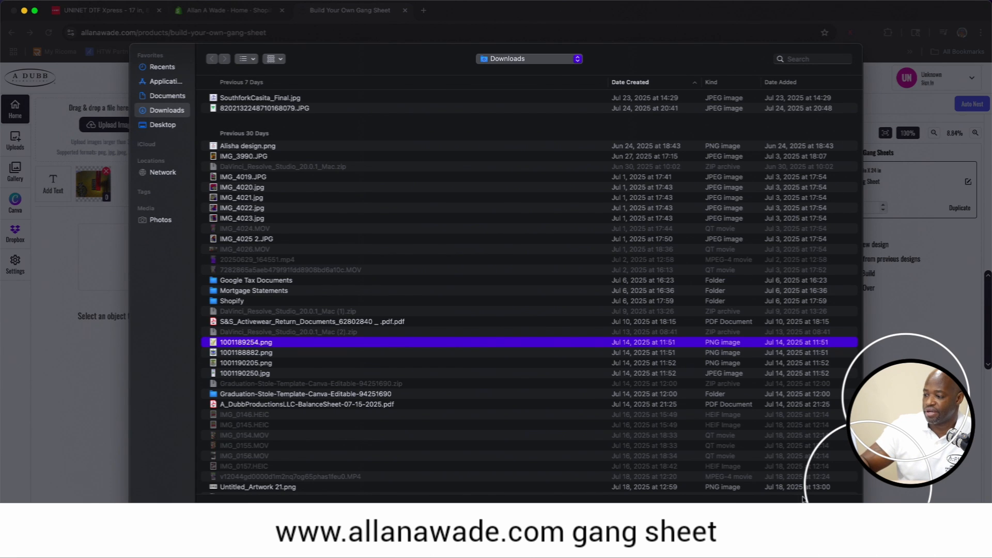
pyautogui.press('Return')
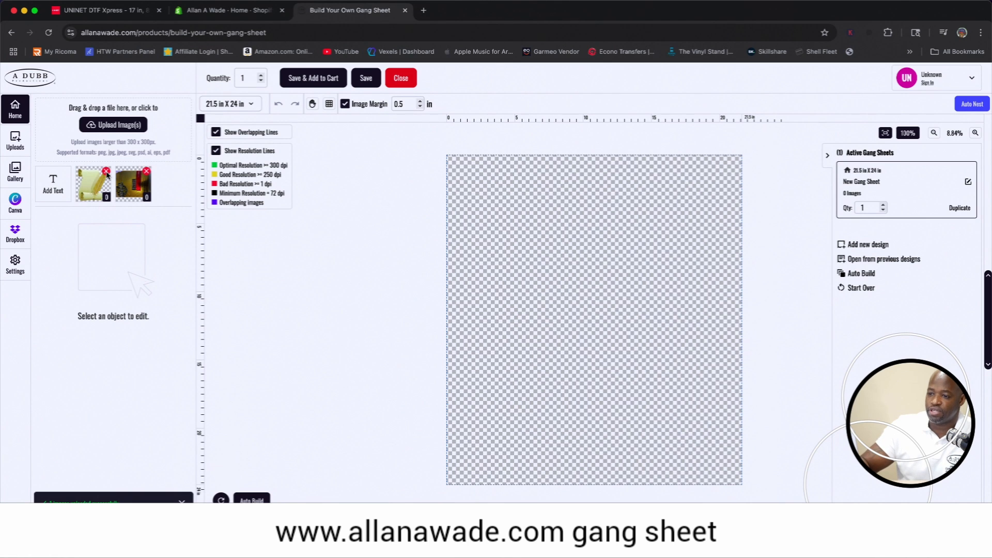
# - Upload the image Untitled_Artwork 21.png from the Downloads folder
pyautogui.click(108, 127)
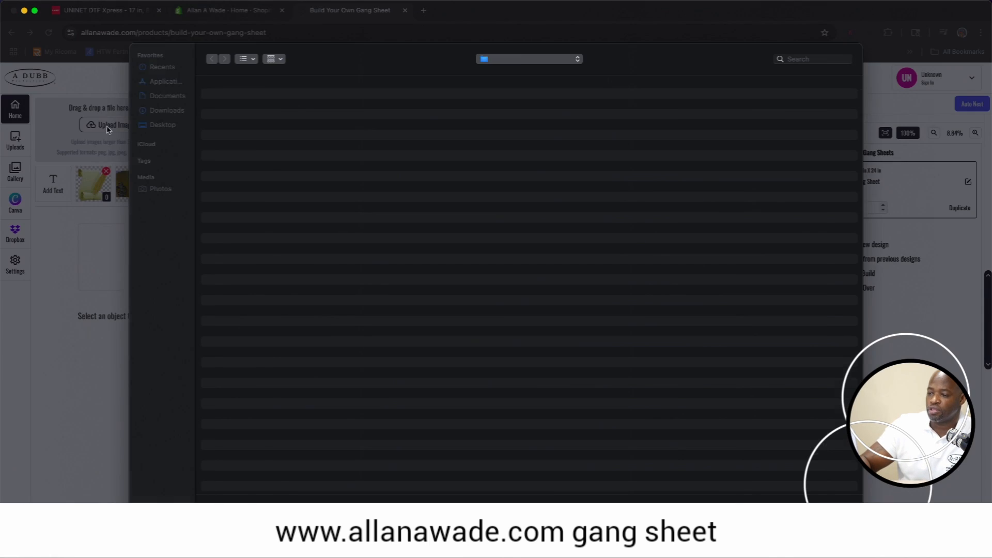
pyautogui.scroll(-3, 271, 378)
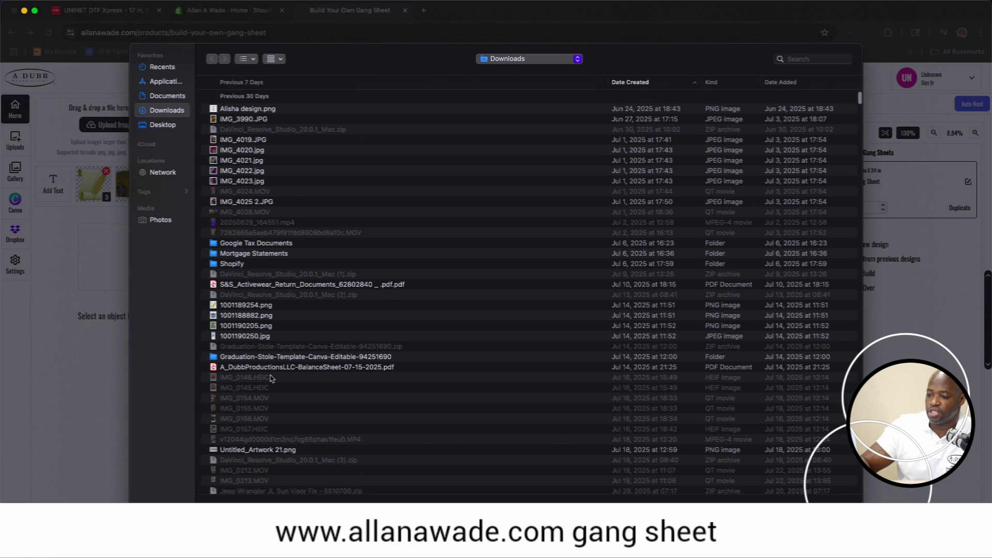
pyautogui.scroll(-1, 271, 378)
pyautogui.click(264, 385)
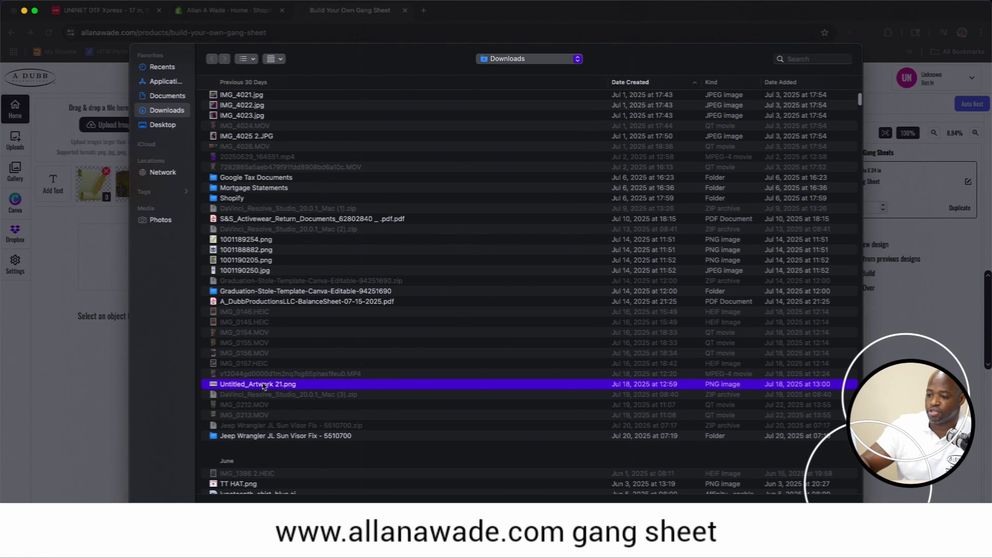
pyautogui.click(836, 511)
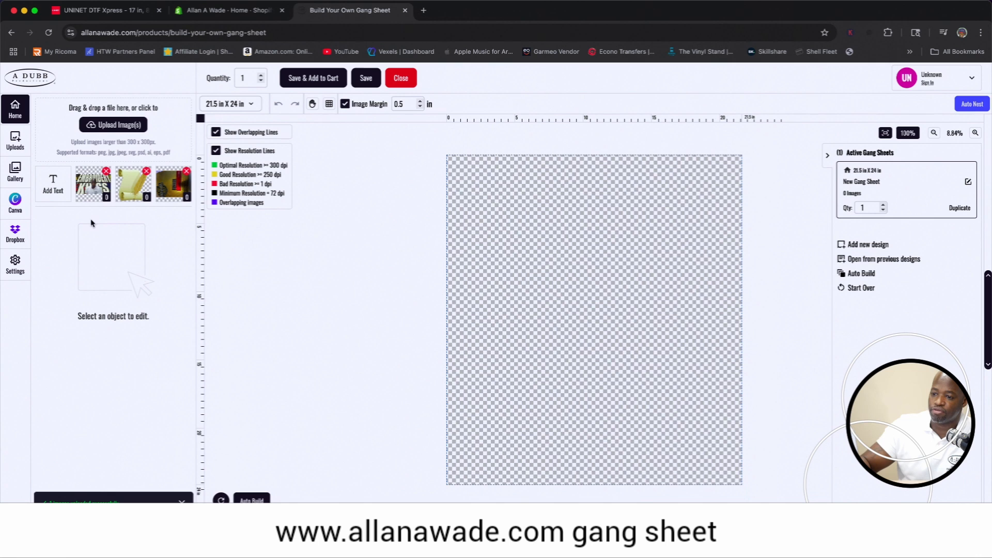
# - Upload the image Light Blue.jpg from the May files in the Downloads folder
pyautogui.click(109, 125)
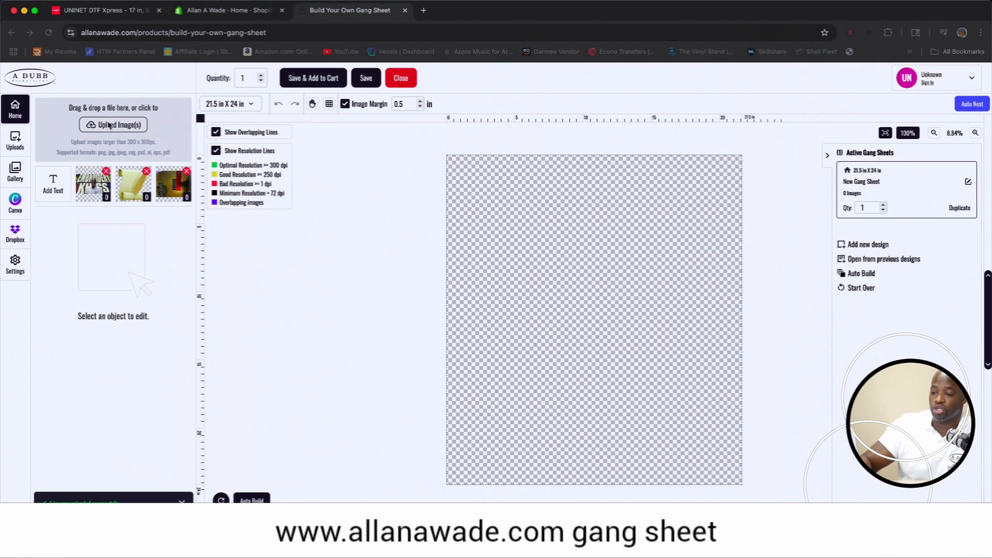
pyautogui.scroll(-5, 265, 351)
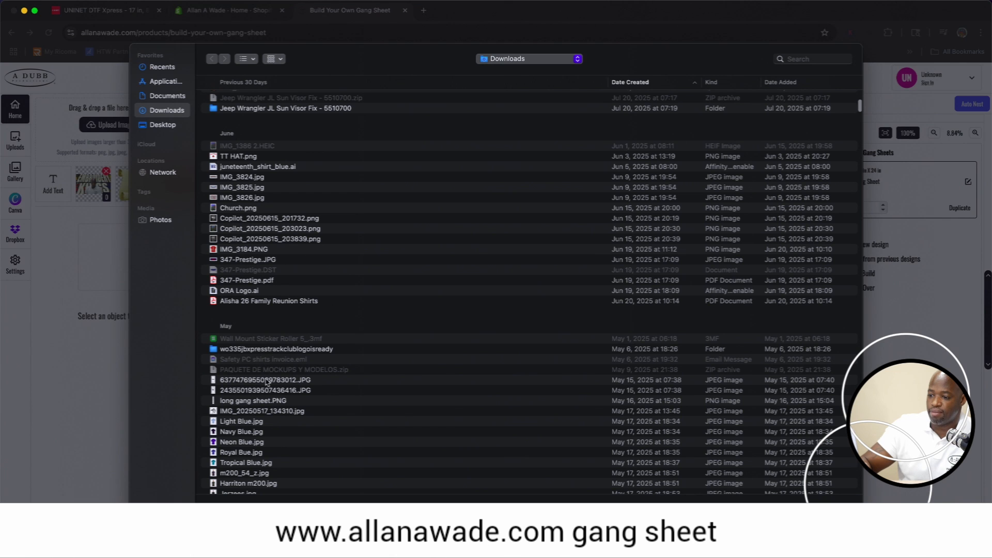
pyautogui.click(267, 380)
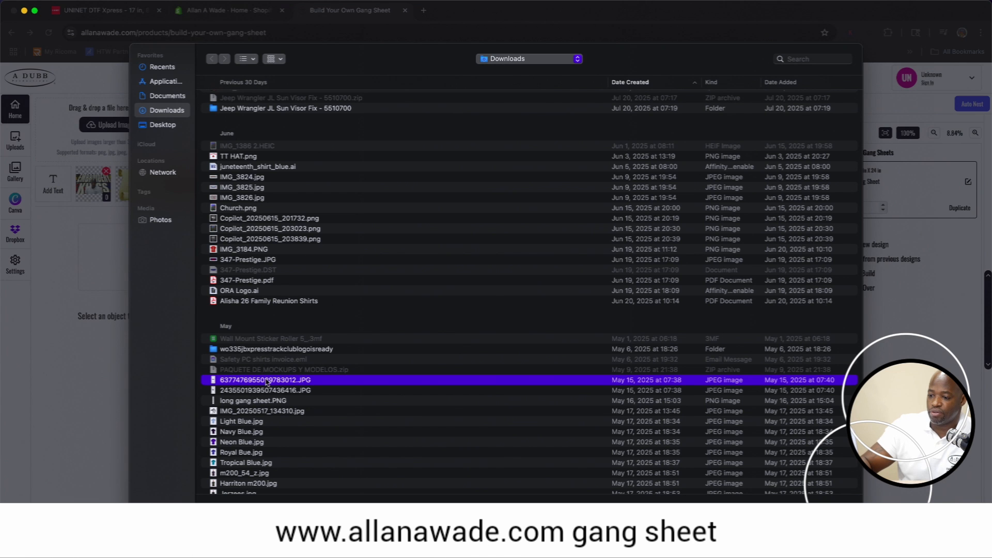
pyautogui.click(257, 423)
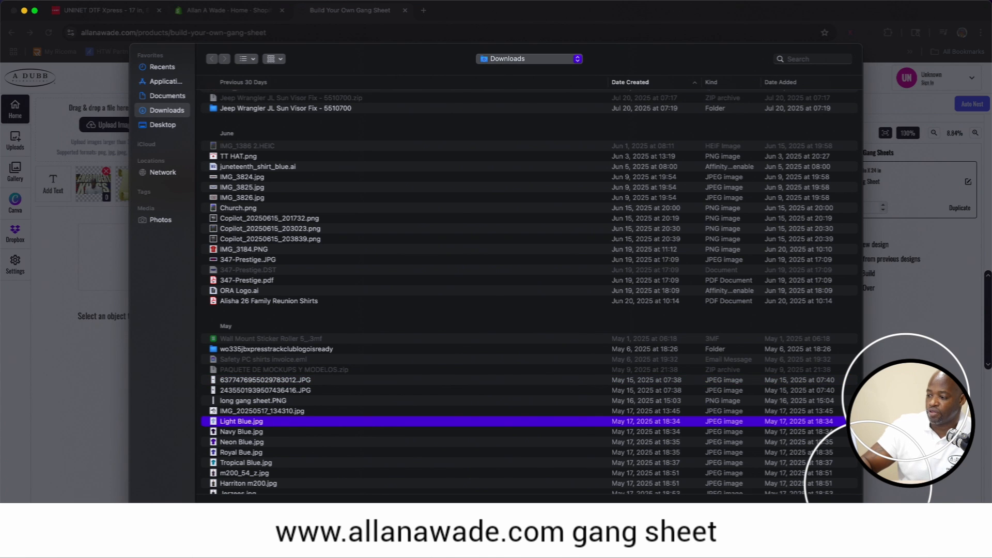
pyautogui.click(838, 509)
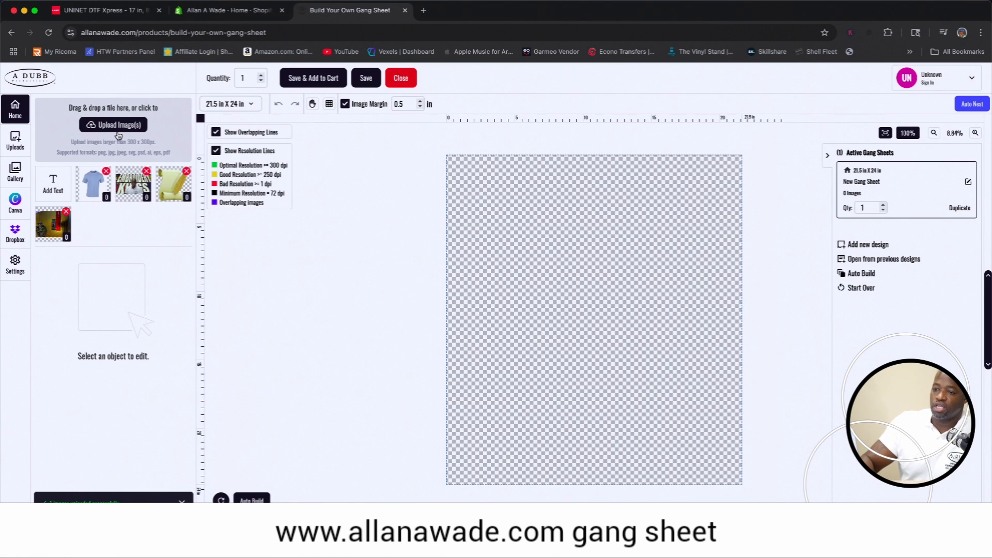
# - Upload the image Printing CMYK vs RGB.jpg from the April files in the Downloads folder
pyautogui.click(119, 126)
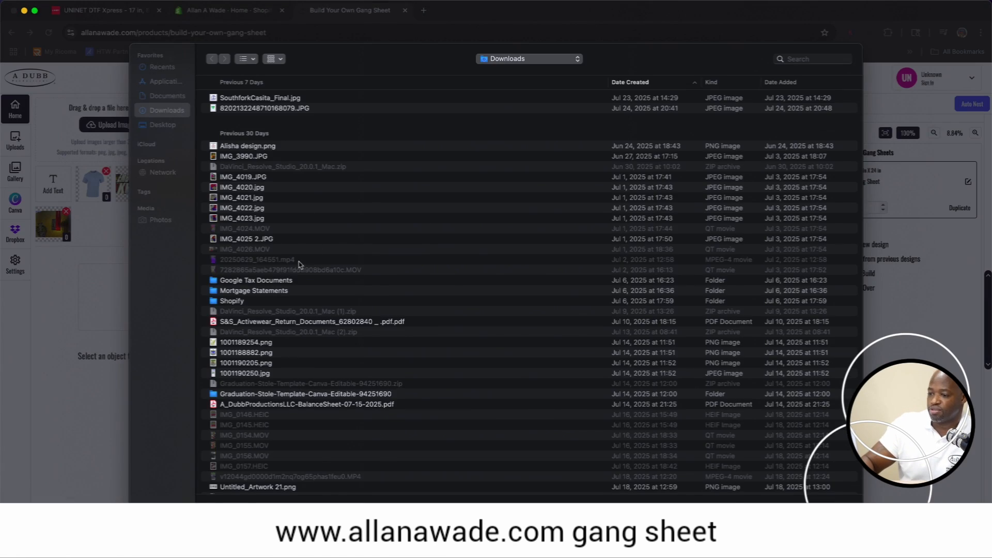
pyautogui.scroll(-15, 298, 264)
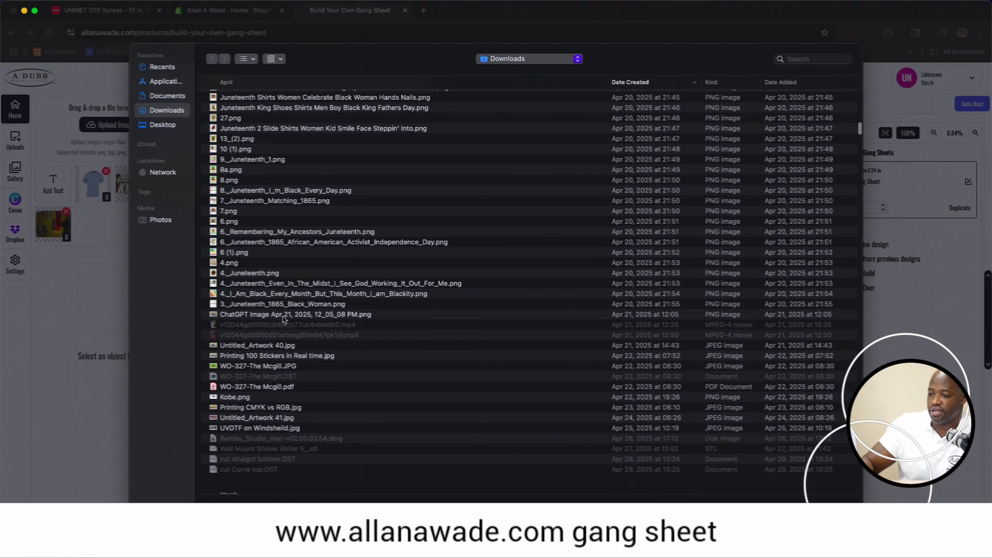
pyautogui.scroll(-2, 283, 319)
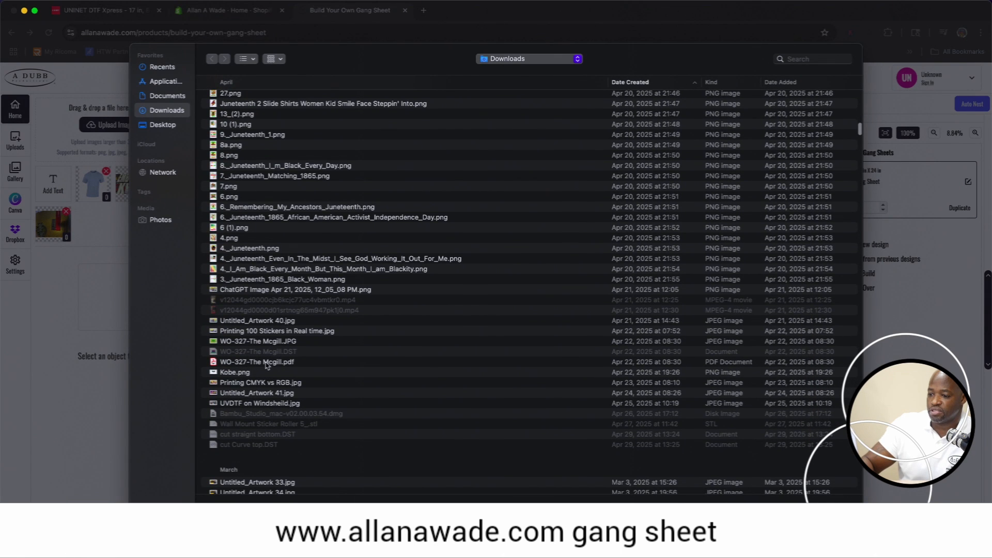
pyautogui.click(241, 385)
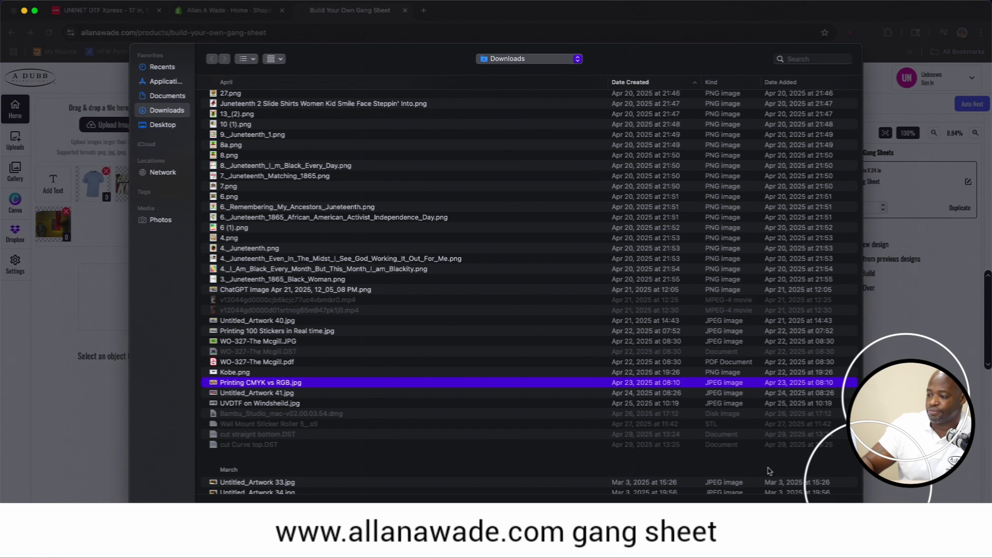
pyautogui.click(838, 511)
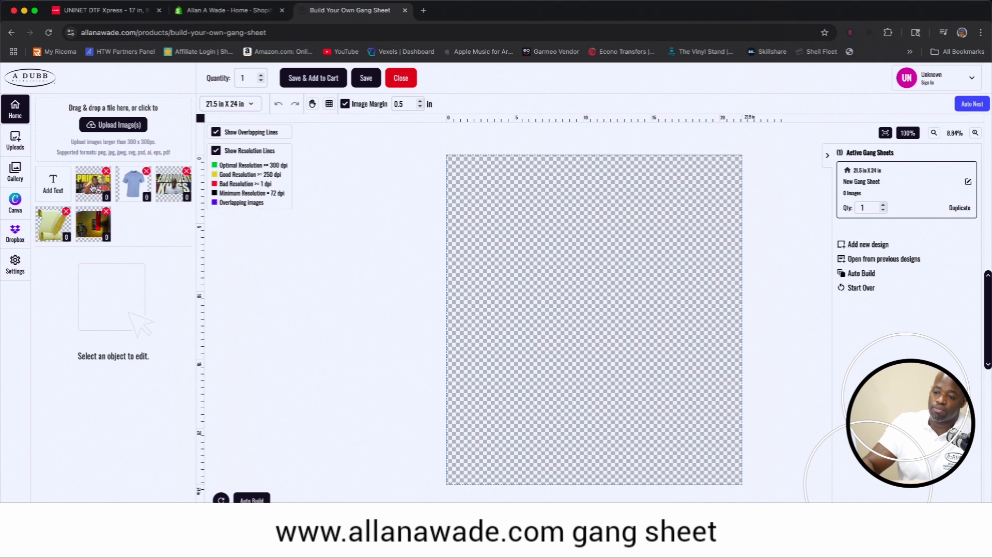
# - Place the Printing CMYK vs RGB image on the gang sheet and scale it proportionally to about 7.21 x 4.06 in
pyautogui.click(92, 186)
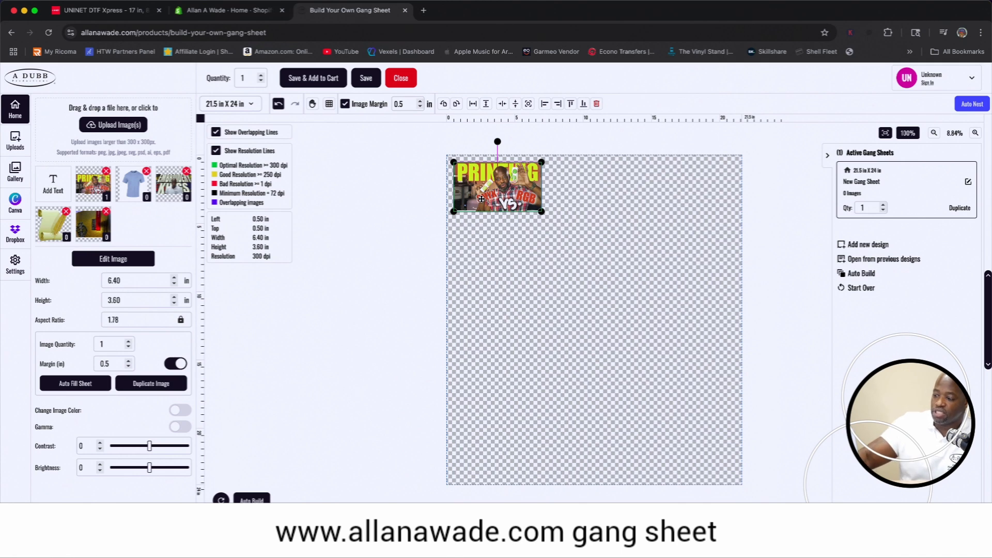
pyautogui.press('Delete')
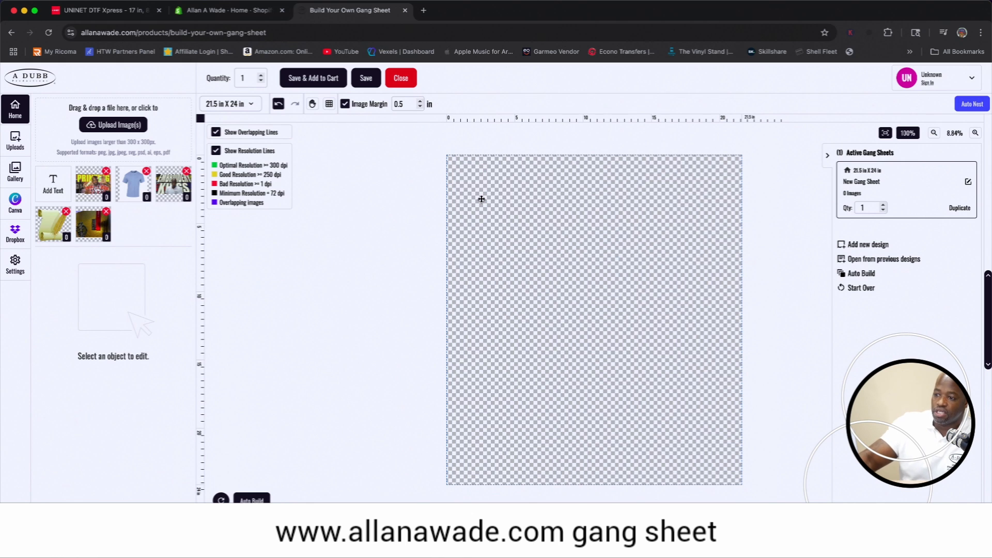
pyautogui.click(91, 190)
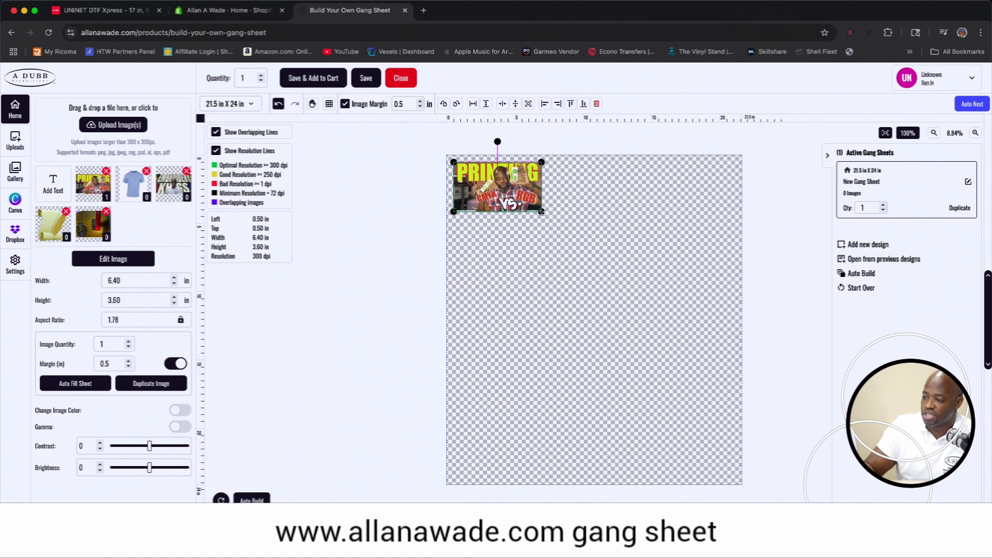
pyautogui.moveTo(542, 212); pyautogui.dragTo(545, 248)
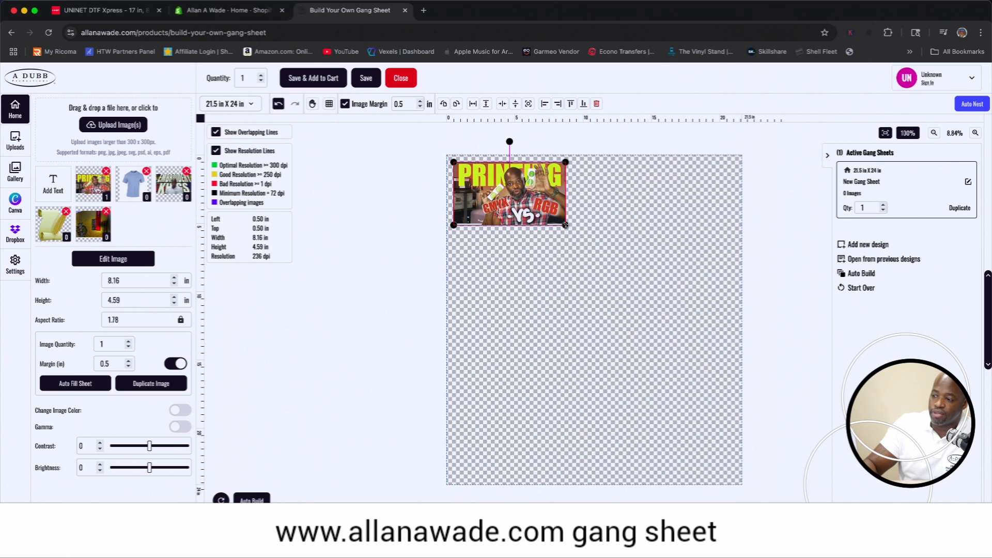
pyautogui.moveTo(566, 226)
pyautogui.mouseDown()
pyautogui.moveTo(692, 299)
pyautogui.moveTo(574, 245)
pyautogui.moveTo(539, 212)
pyautogui.moveTo(638, 269)
pyautogui.moveTo(579, 246)
pyautogui.moveTo(555, 218)
pyautogui.moveTo(654, 267)
pyautogui.moveTo(564, 218)
pyautogui.mouseUp()
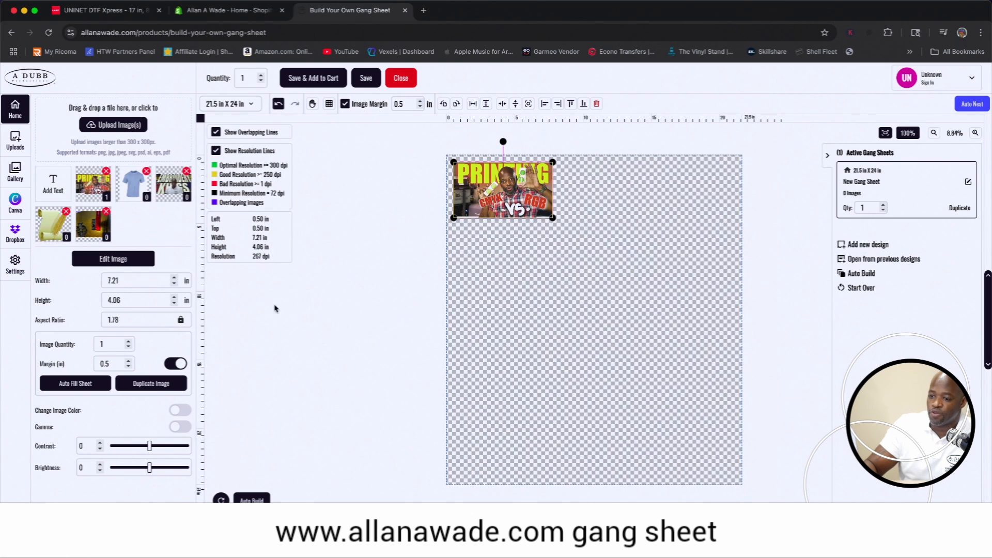
# - Try to stretch the Printing CMYK vs RGB image vertically to about 16.14 in with its aspect ratio unlocked, and undo the distortion
pyautogui.click(181, 321)
pyautogui.moveTo(503, 219); pyautogui.dragTo(520, 384)
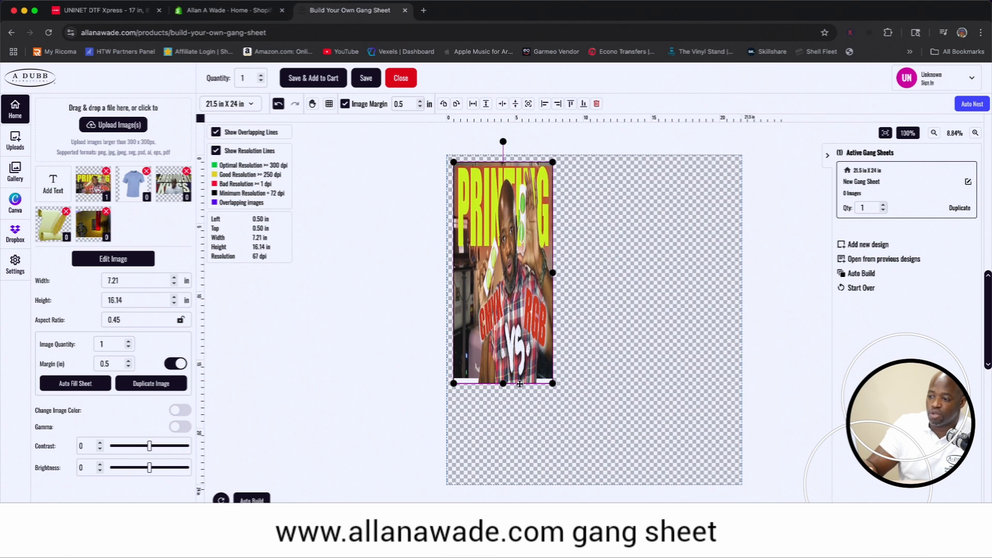
pyautogui.click(279, 105)
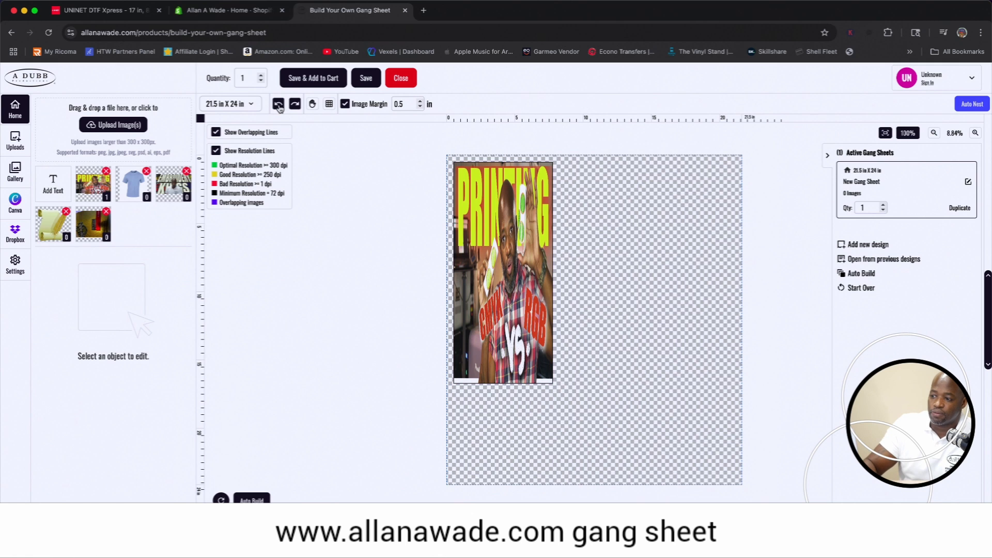
pyautogui.click(279, 105)
pyautogui.click(278, 105)
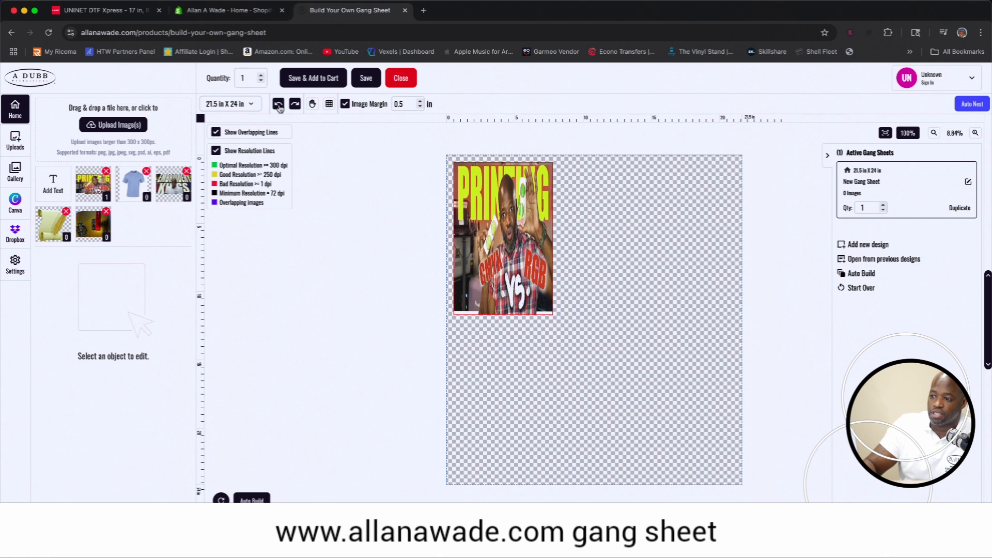
pyautogui.click(279, 105)
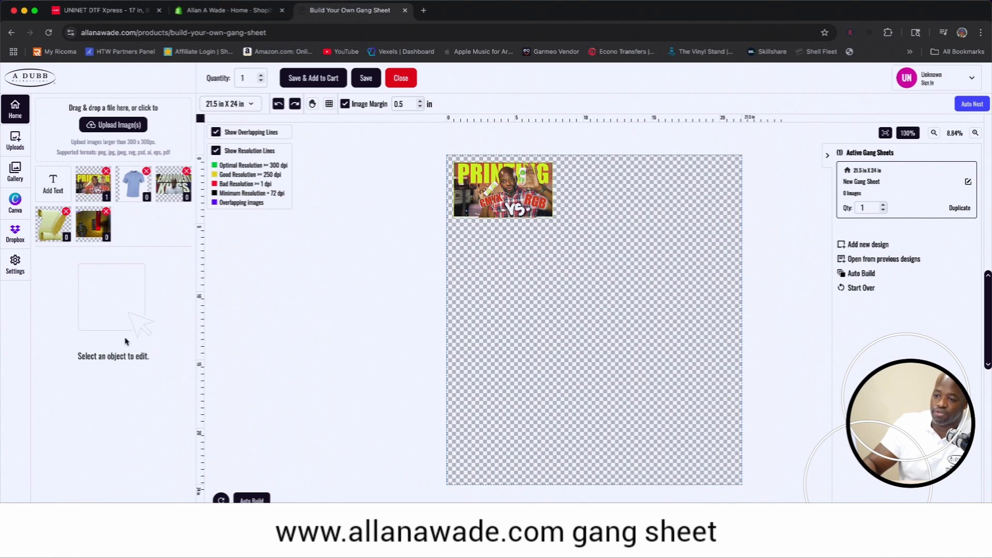
# - Set the Printing CMYK vs RGB image's width to 10 in with its aspect ratio locked
pyautogui.click(506, 194)
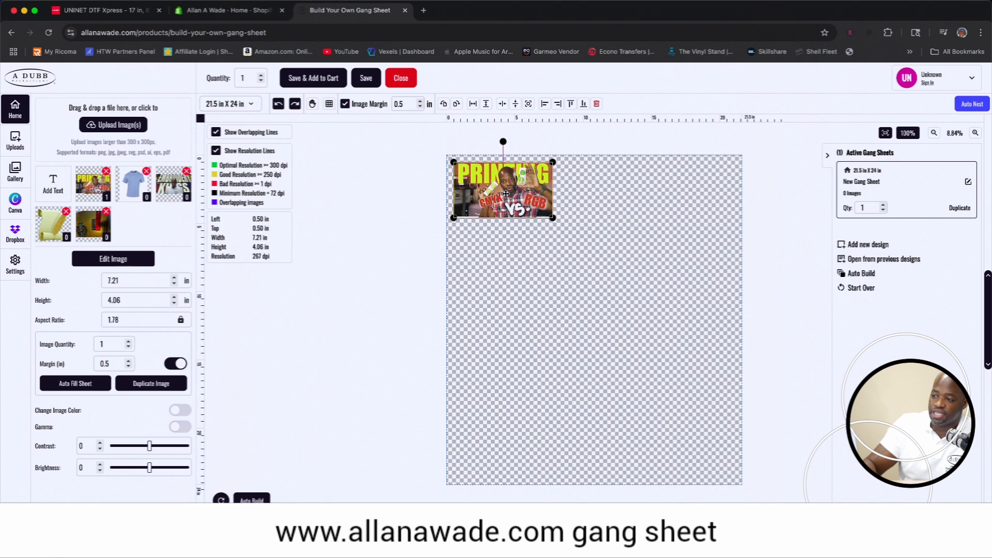
pyautogui.doubleClick(126, 281)
pyautogui.write('1')
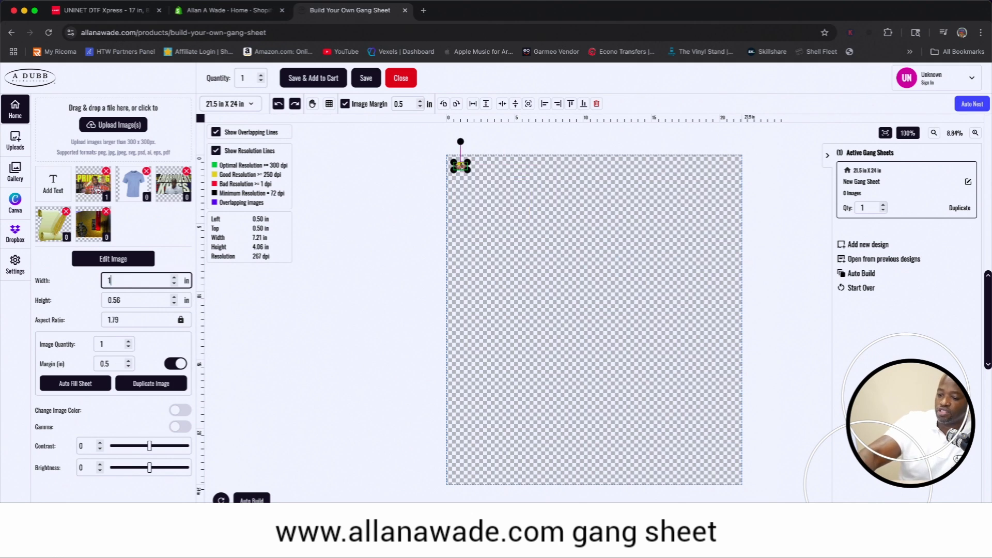
pyautogui.write('0')
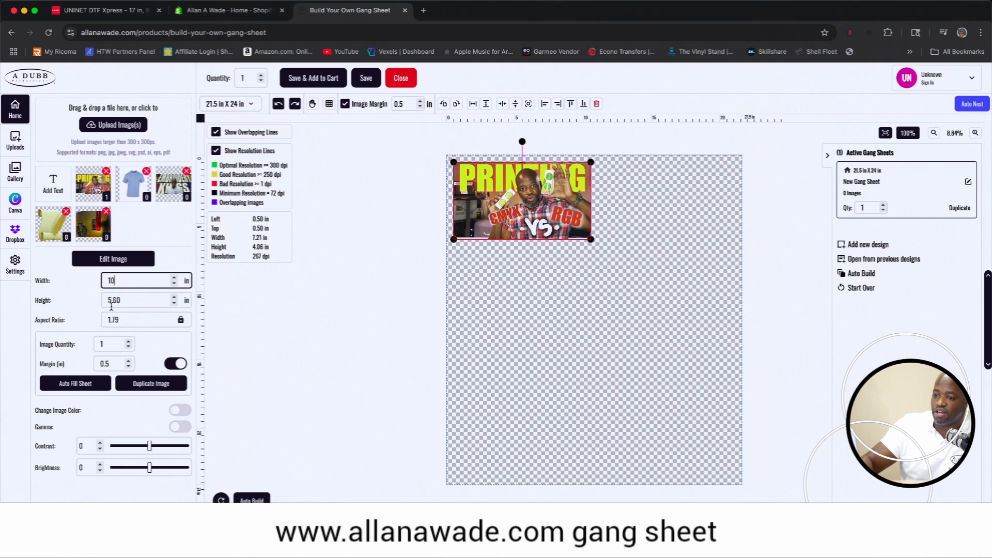
pyautogui.click(476, 291)
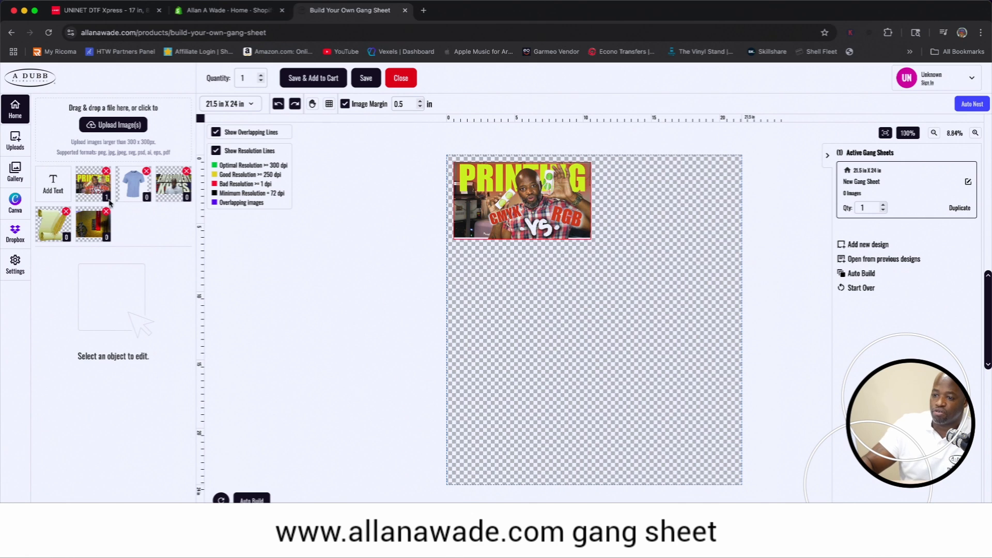
# - Add the scroll-and-quill image, scale it to about 3.49 x 3.95 in and place it directly below the Printing CMYK vs RGB image
pyautogui.click(58, 226)
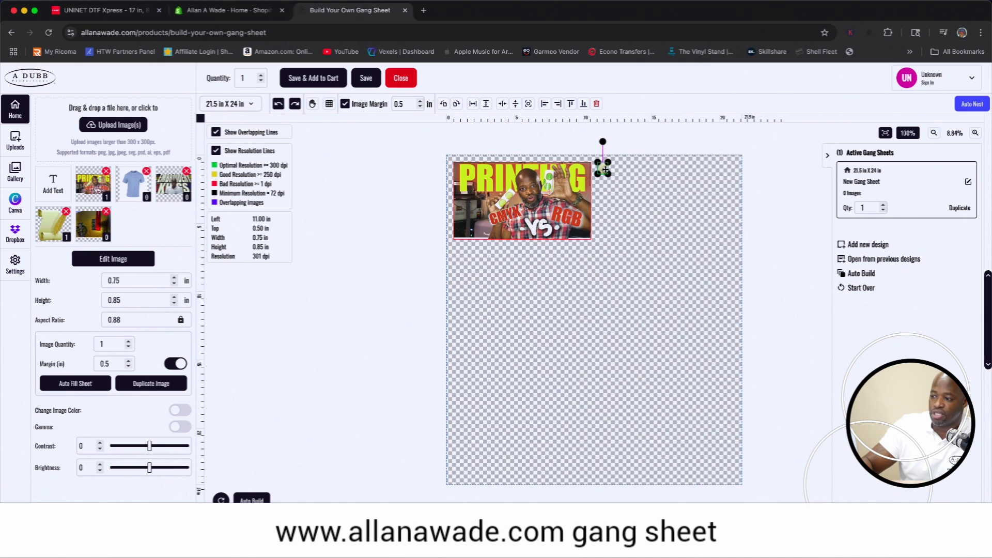
pyautogui.moveTo(605, 170); pyautogui.dragTo(480, 275)
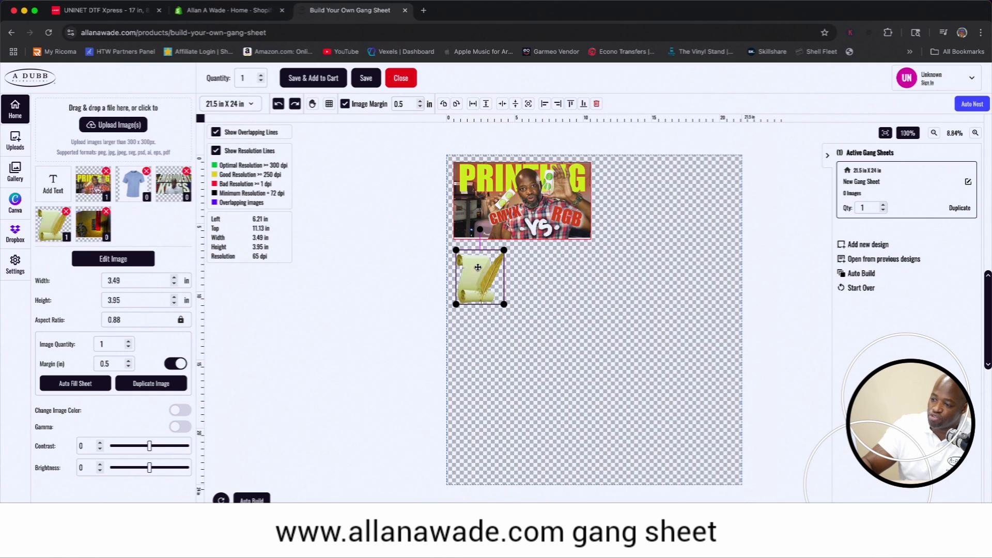
pyautogui.click(538, 278)
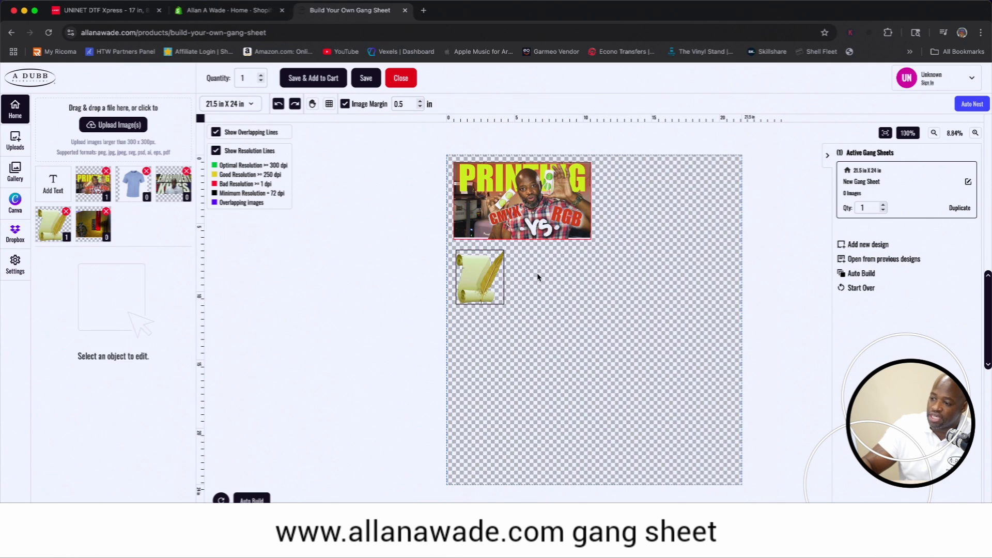
# - Duplicate the scroll-and-quill image four times to fill its row across the sheet
pyautogui.click(470, 270)
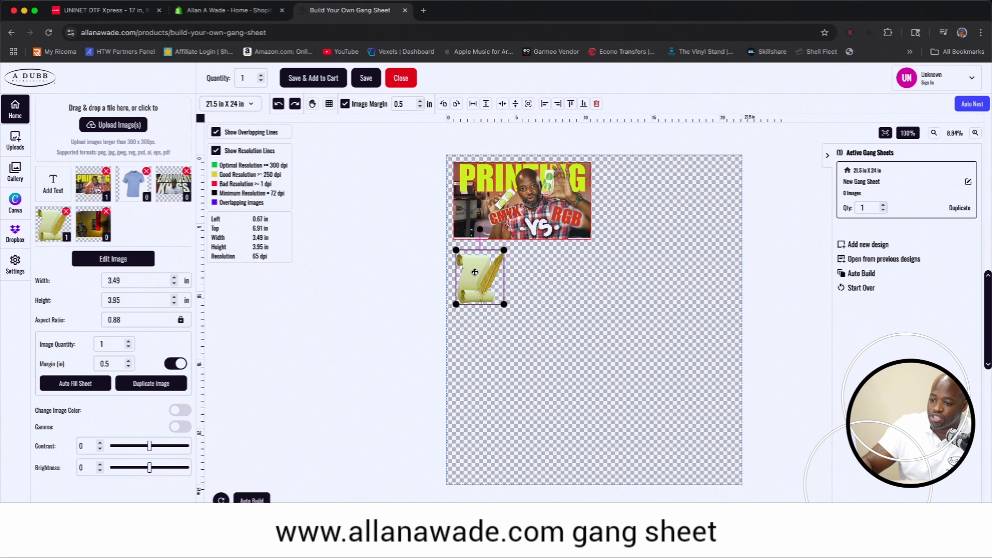
pyautogui.click(161, 390)
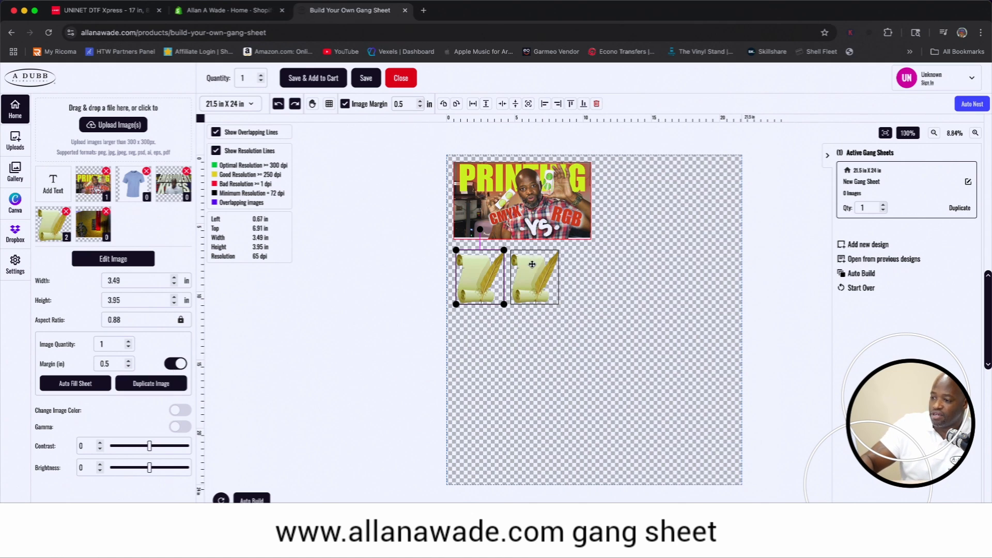
pyautogui.click(162, 388)
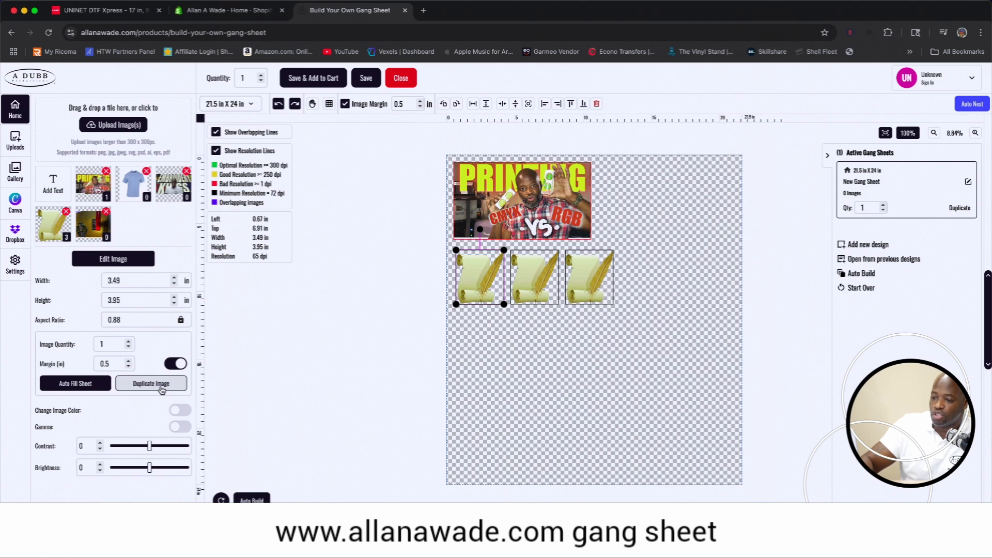
pyautogui.click(162, 388)
pyautogui.click(162, 388)
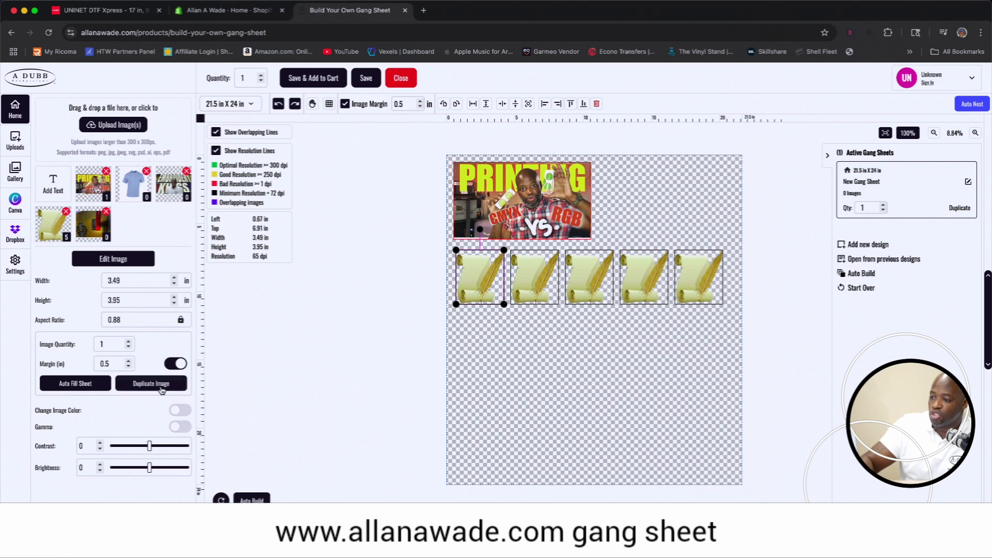
# - Add six more duplicates of the scroll-and-quill image below its first row
pyautogui.click(161, 387)
pyautogui.click(162, 388)
pyautogui.click(161, 387)
pyautogui.click(162, 387)
pyautogui.click(162, 388)
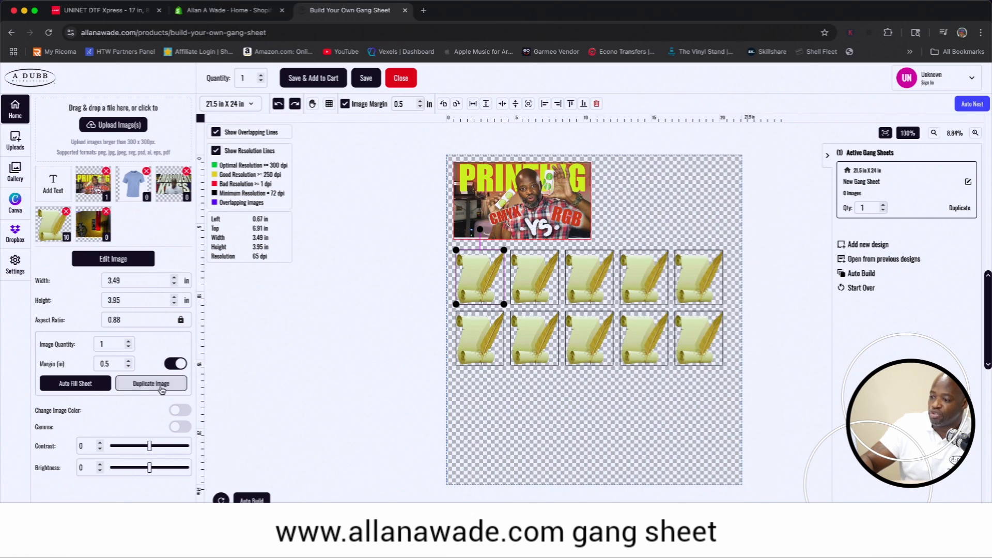
pyautogui.click(161, 388)
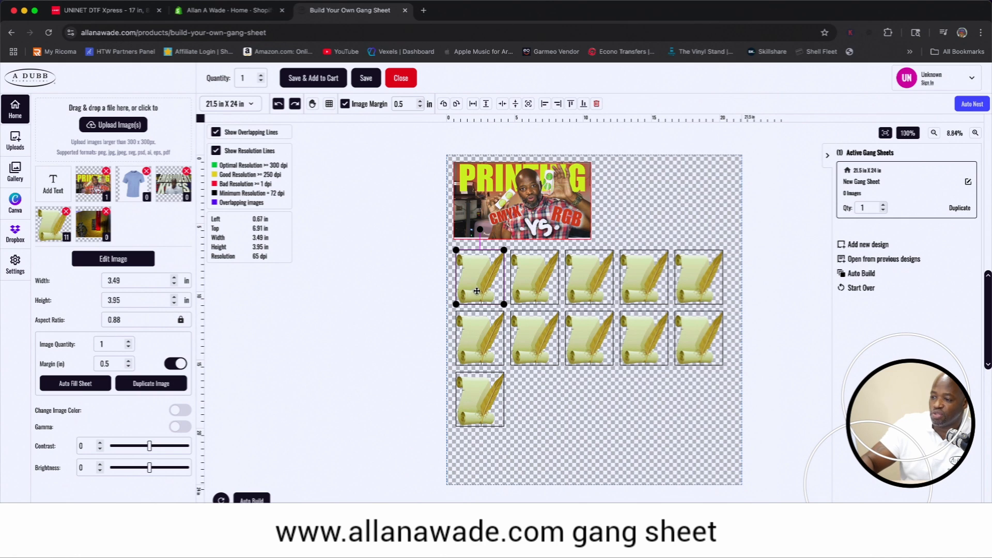
# - Delete the six scroll-and-quill copies below the first row of five
pyautogui.click(479, 386)
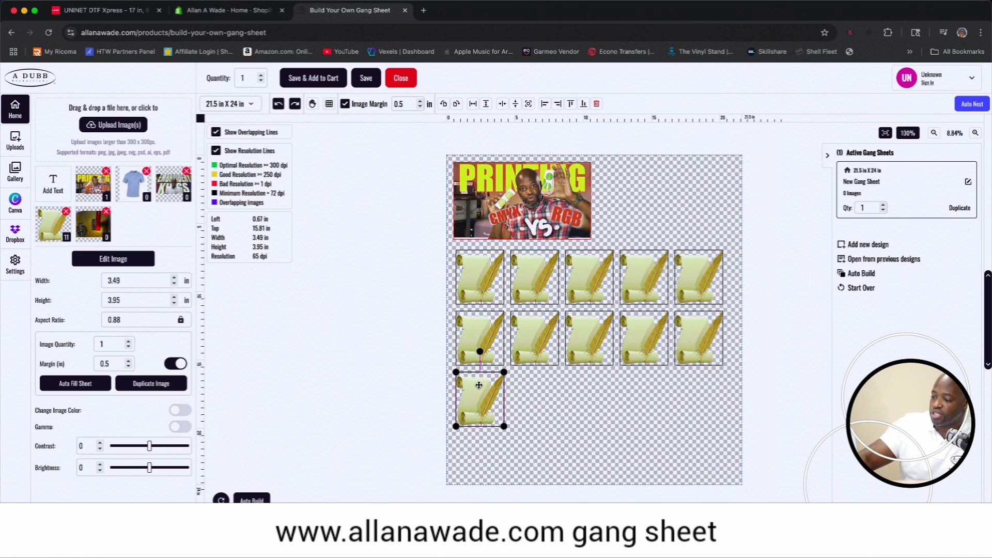
pyautogui.press('Delete')
pyautogui.press('Delete')
pyautogui.press('Delete')
pyautogui.press('Delete')
pyautogui.press('Delete')
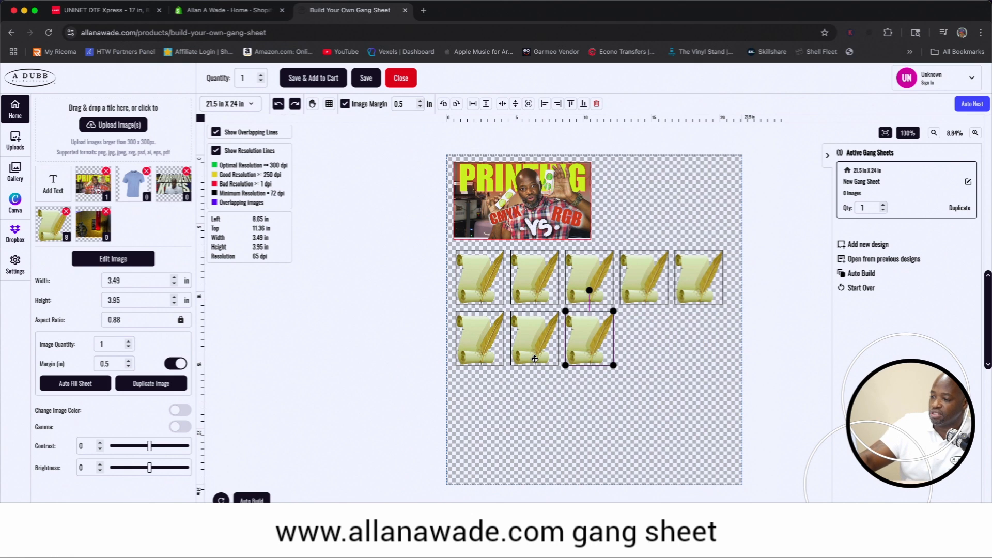
pyautogui.press('Delete')
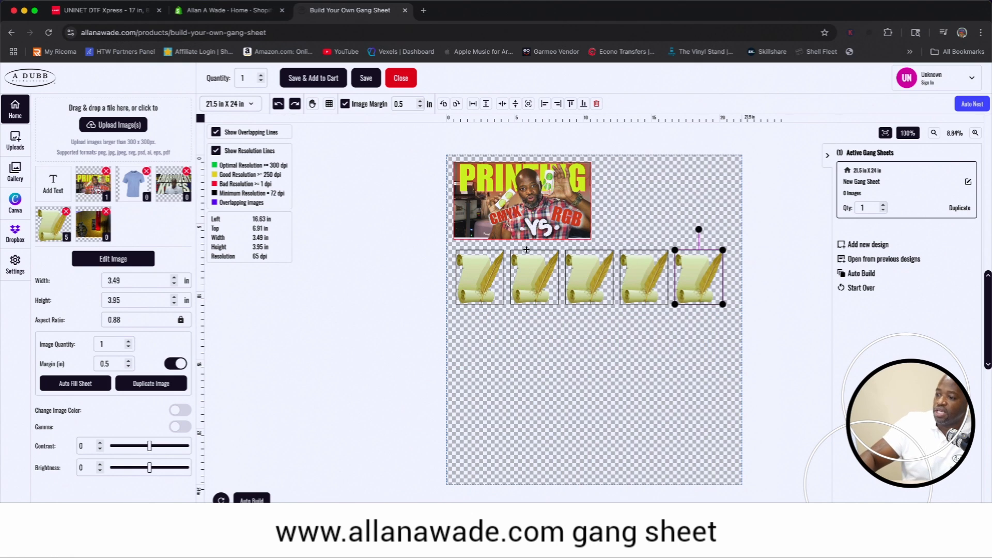
# - Duplicate the Printing CMYK vs RGB image once beside the original on the sheet's first row
pyautogui.click(528, 221)
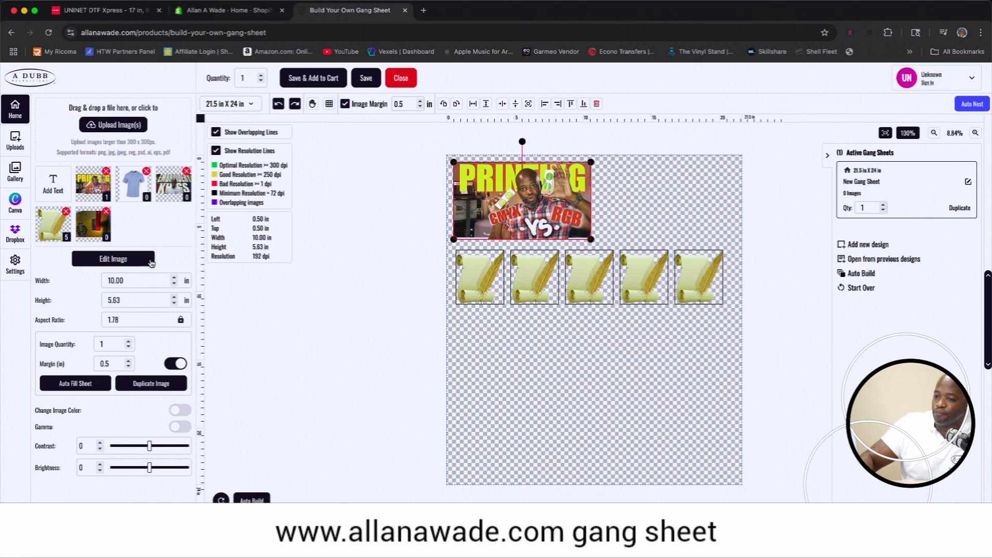
pyautogui.click(155, 385)
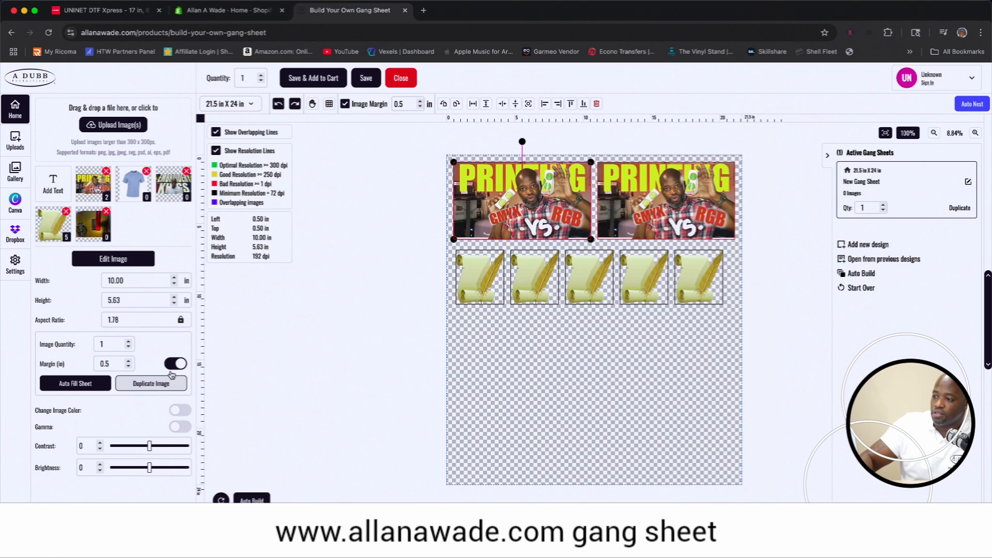
# - Add the Harley-Davidson patch photo, scale it to about 6.06 x 4.54 in, rotate it 90° clockwise and place it below the first scroll
pyautogui.click(93, 223)
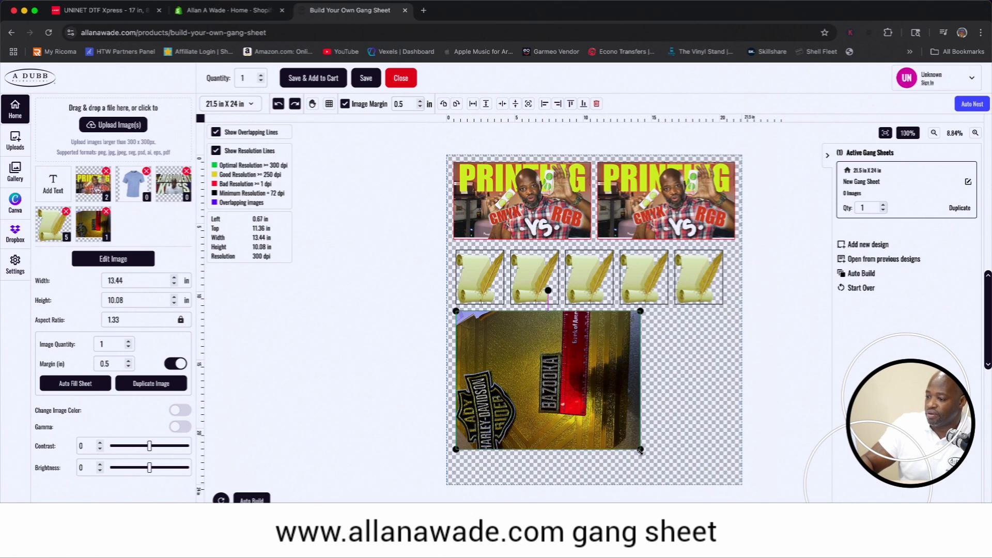
pyautogui.moveTo(641, 450); pyautogui.dragTo(524, 392)
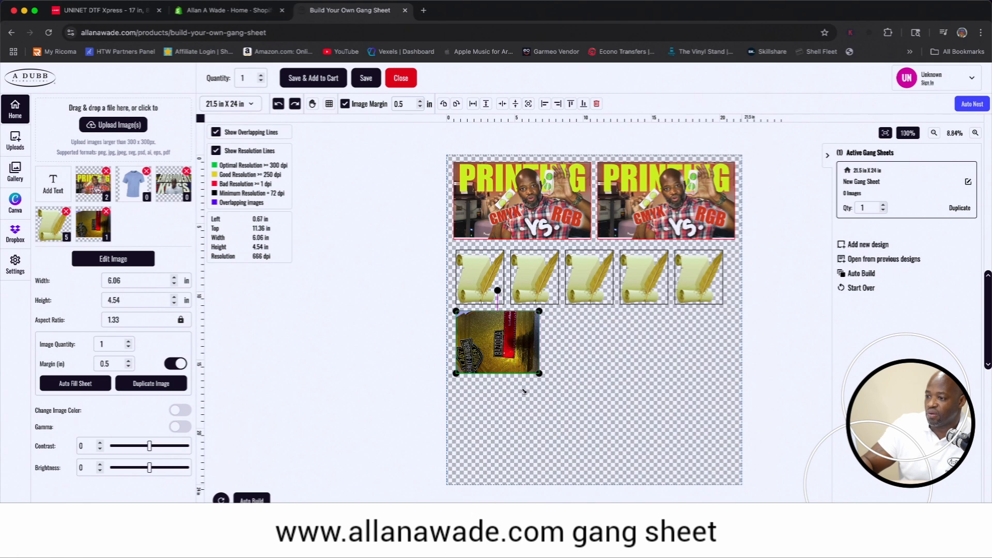
pyautogui.click(456, 106)
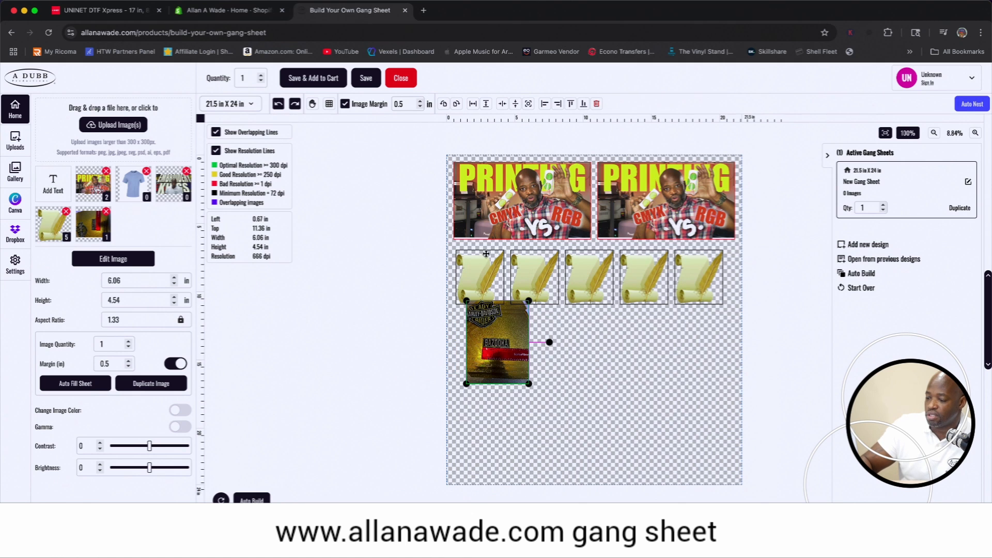
pyautogui.moveTo(506, 331); pyautogui.dragTo(494, 340)
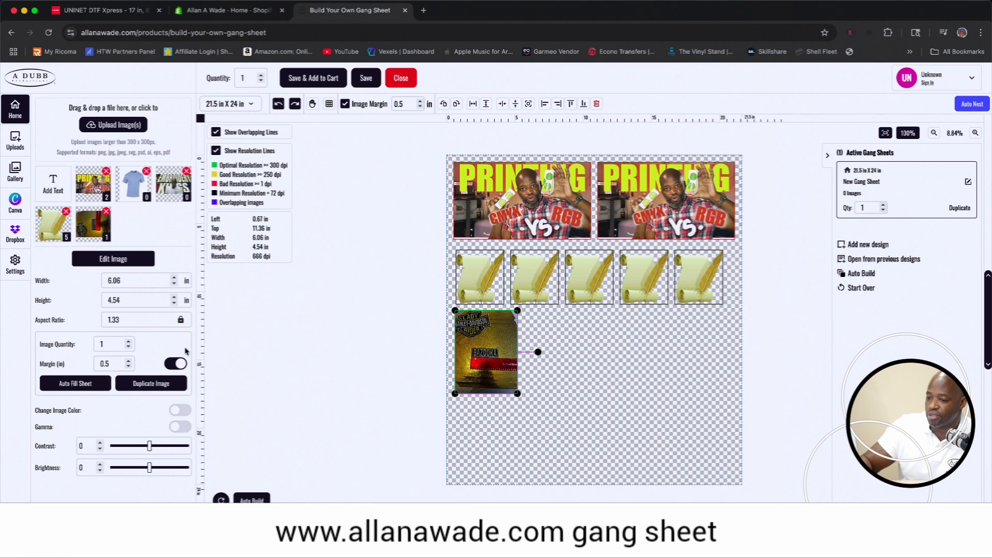
# - Duplicate the rotated Harley-Davidson patch photo and move the copy to the opposite end of the same row
pyautogui.click(156, 387)
pyautogui.moveTo(576, 363); pyautogui.dragTo(709, 362)
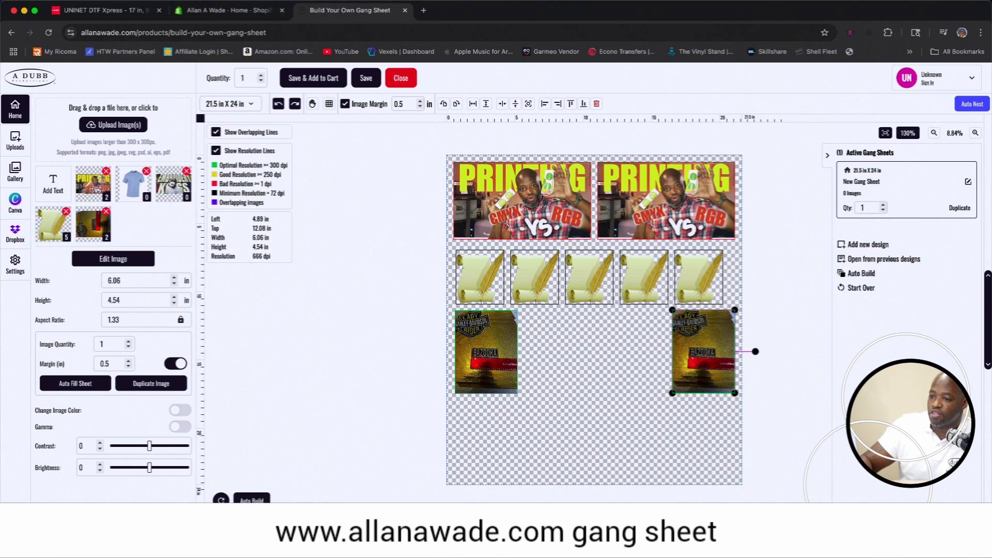
# - Add the Embroidery Kings image between the two patch photos and scale it proportionally to about 10.38 x 5.84 in
pyautogui.click(170, 184)
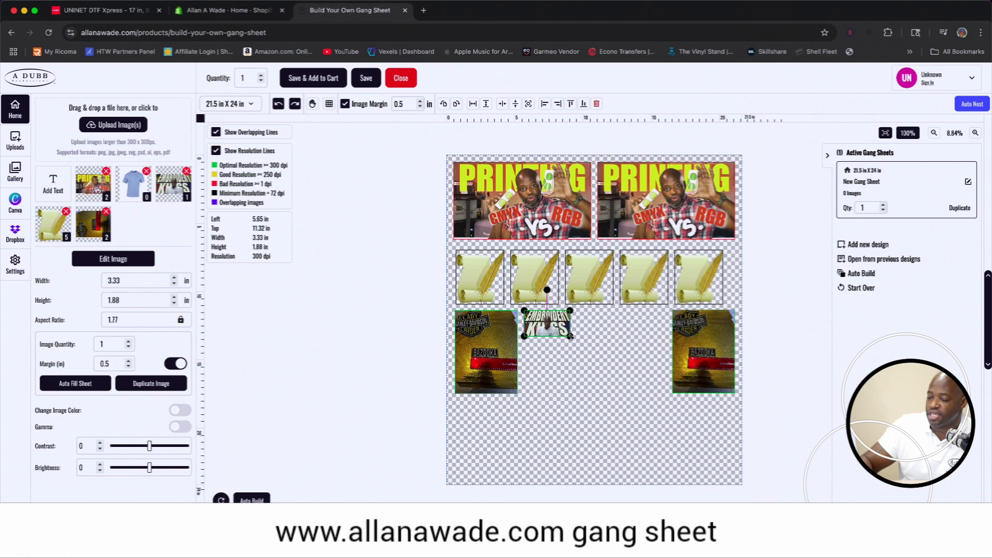
pyautogui.moveTo(570, 337); pyautogui.dragTo(676, 385)
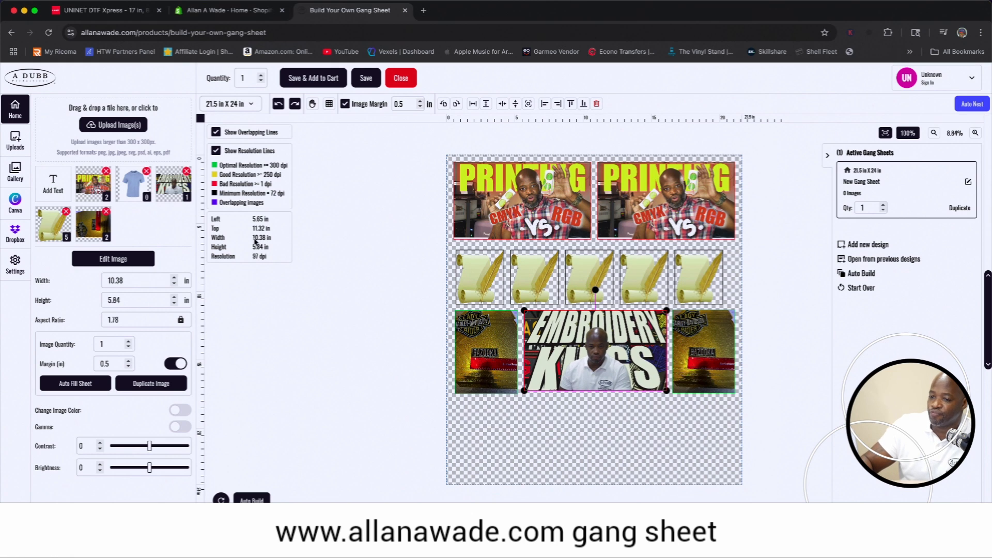
# - Add the light blue T-shirt image and place it below the patch row, about 3.72 in from the sheet's left edge and 17.74 in from its top
pyautogui.click(129, 184)
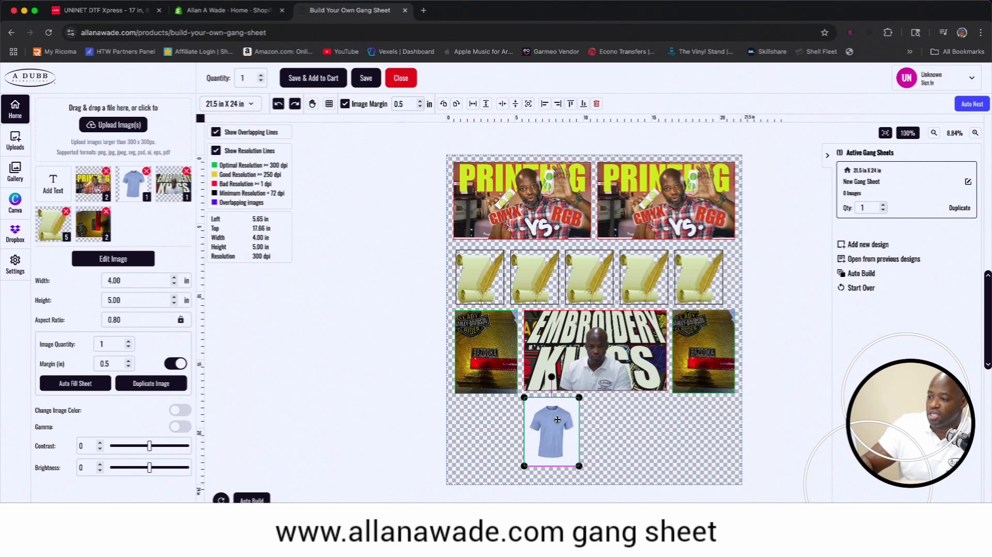
pyautogui.moveTo(557, 420); pyautogui.dragTo(534, 422)
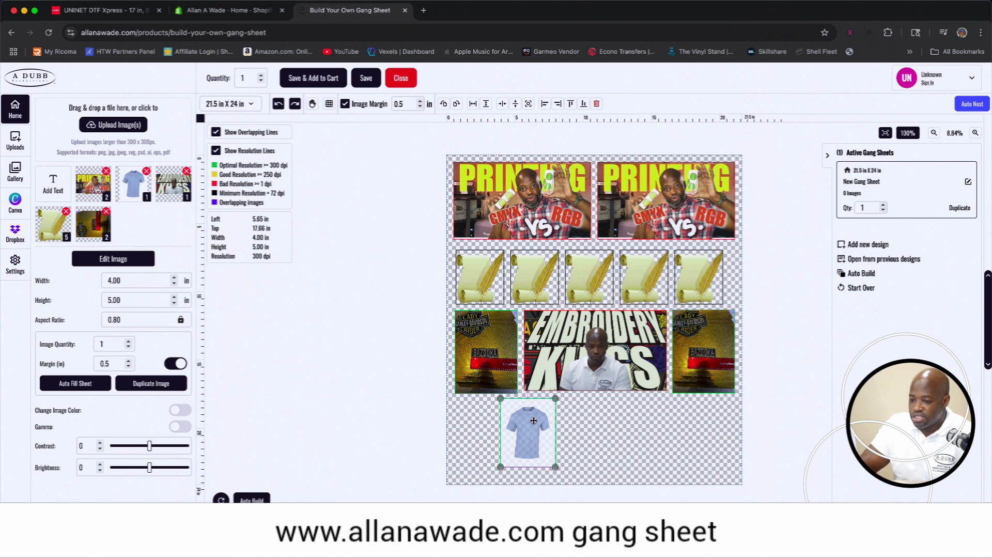
pyautogui.moveTo(533, 421); pyautogui.dragTo(531, 420)
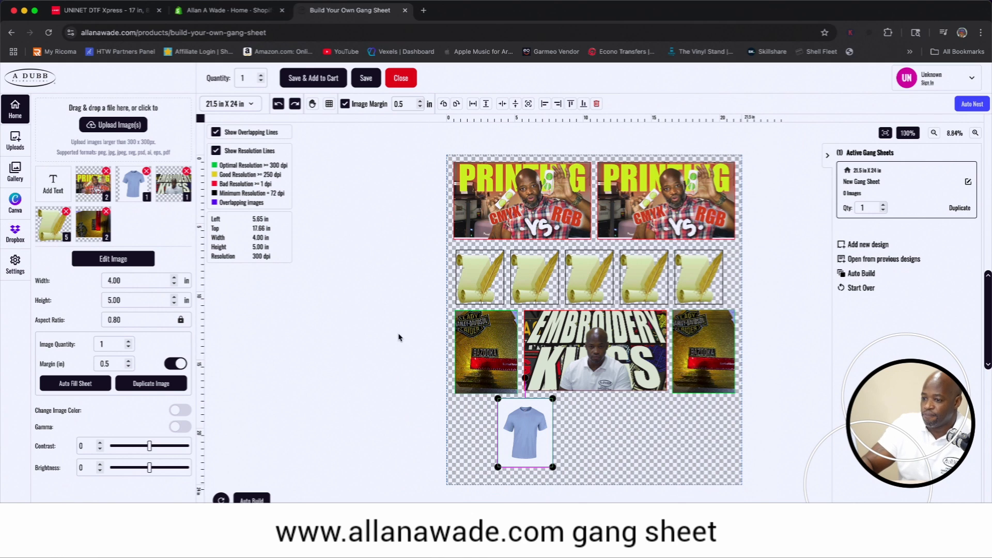
# - Review the available actions for the T-shirt image and reselect the image
pyautogui.rightClick(522, 432)
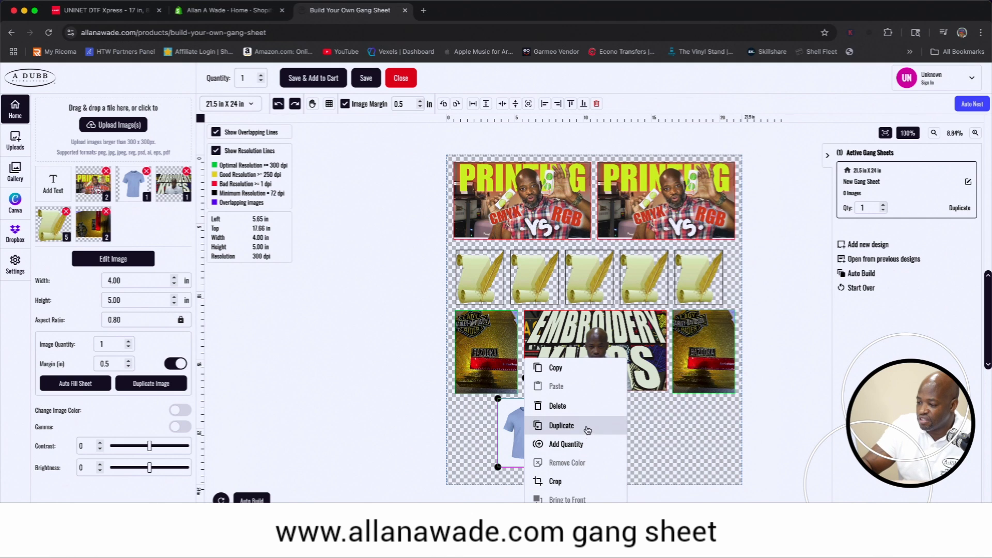
pyautogui.click(643, 445)
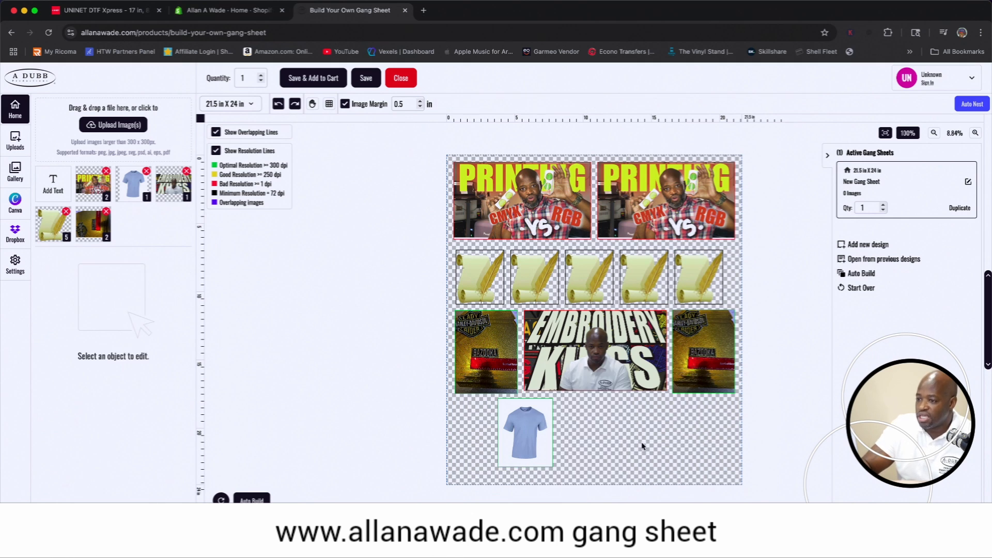
pyautogui.click(536, 449)
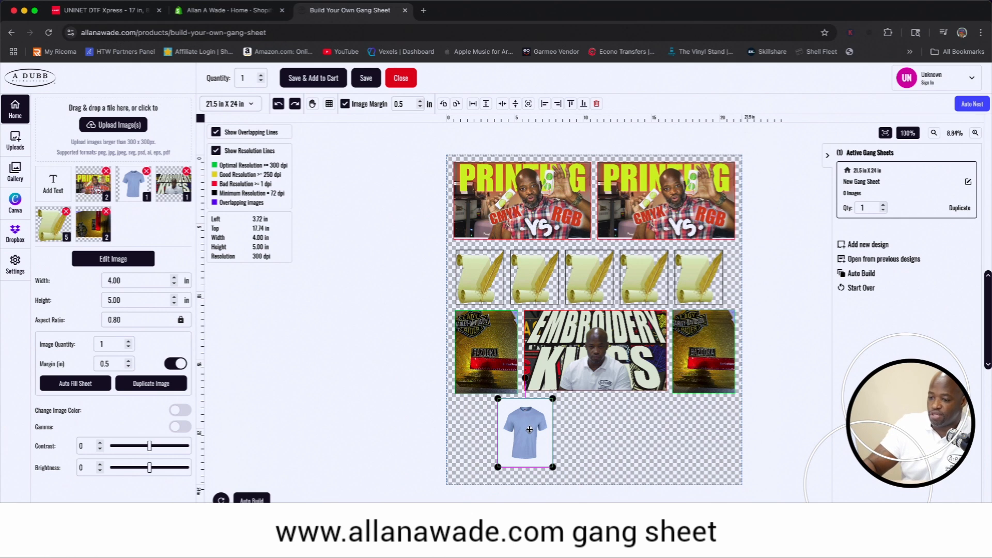
# - Move the T-shirt image beneath the first patch photo, 0.50 in from the sheet's left edge, and scale it proportionally to about 4.72 x 5.90 in
pyautogui.moveTo(530, 429); pyautogui.dragTo(486, 428)
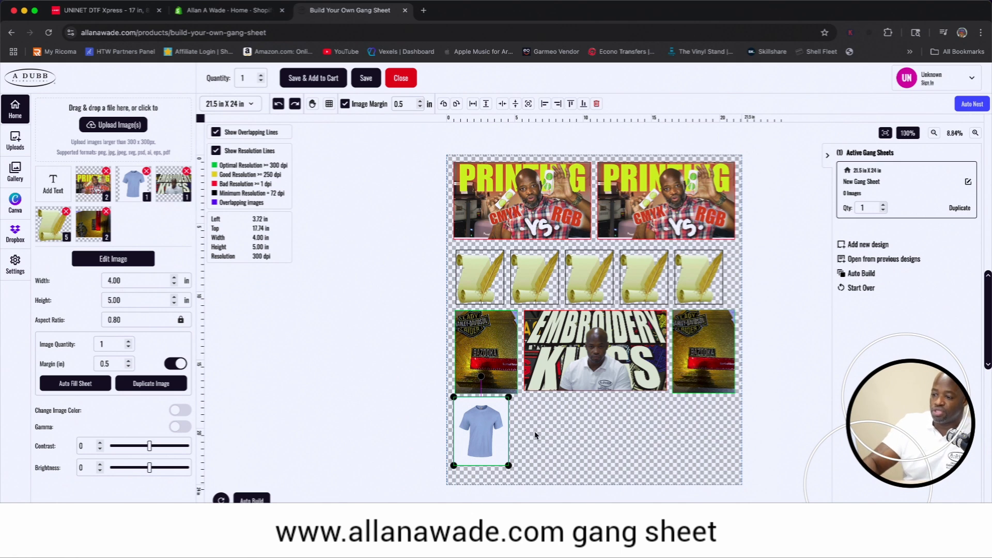
pyautogui.moveTo(509, 465); pyautogui.dragTo(528, 469)
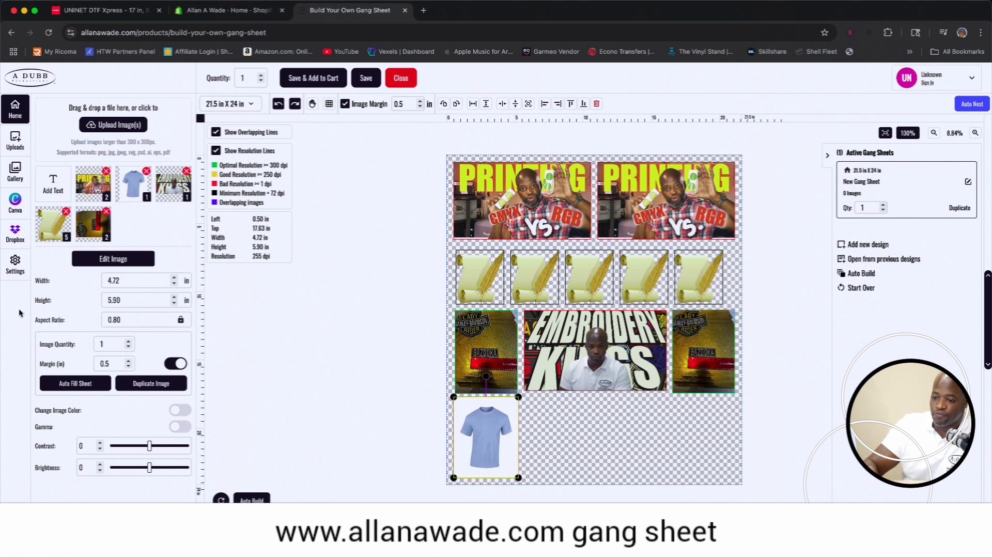
pyautogui.click(16, 266)
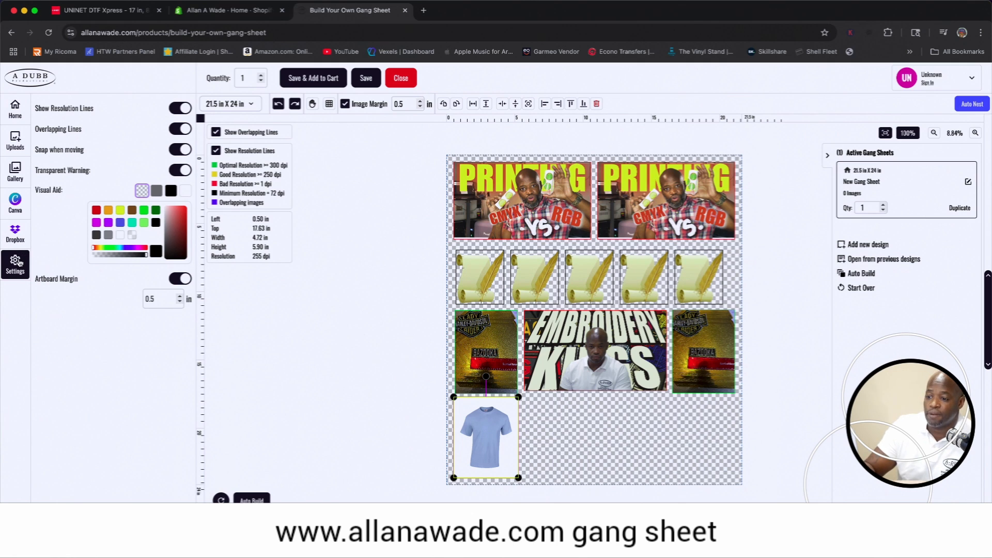
pyautogui.click(470, 412)
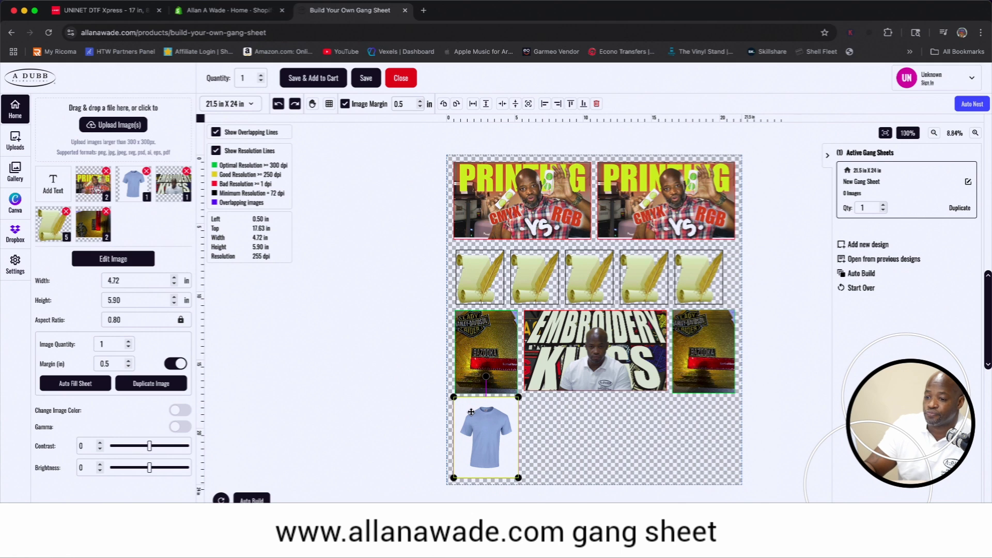
# - Auto-fill the rest of the bottom row with copies of the selected T-shirt image
pyautogui.click(126, 264)
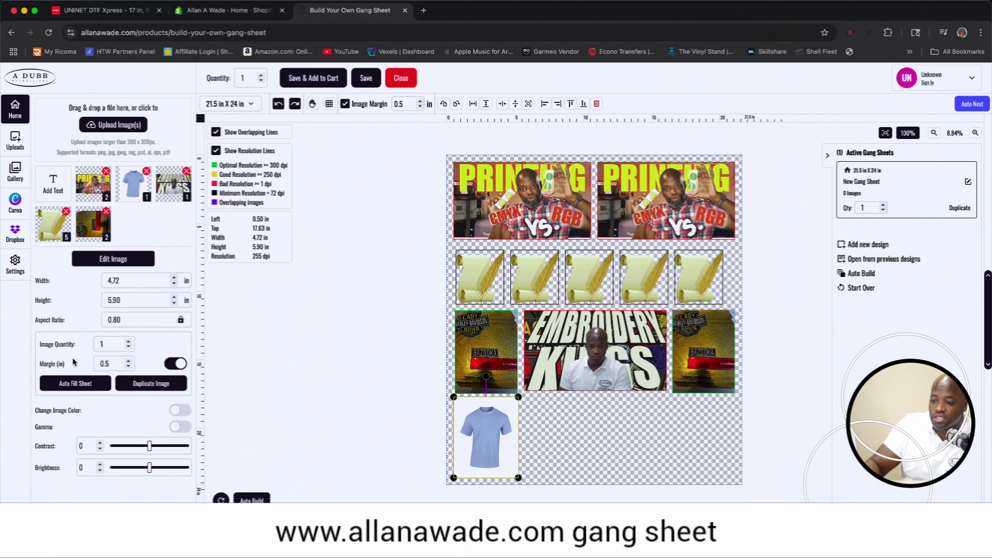
pyautogui.click(87, 391)
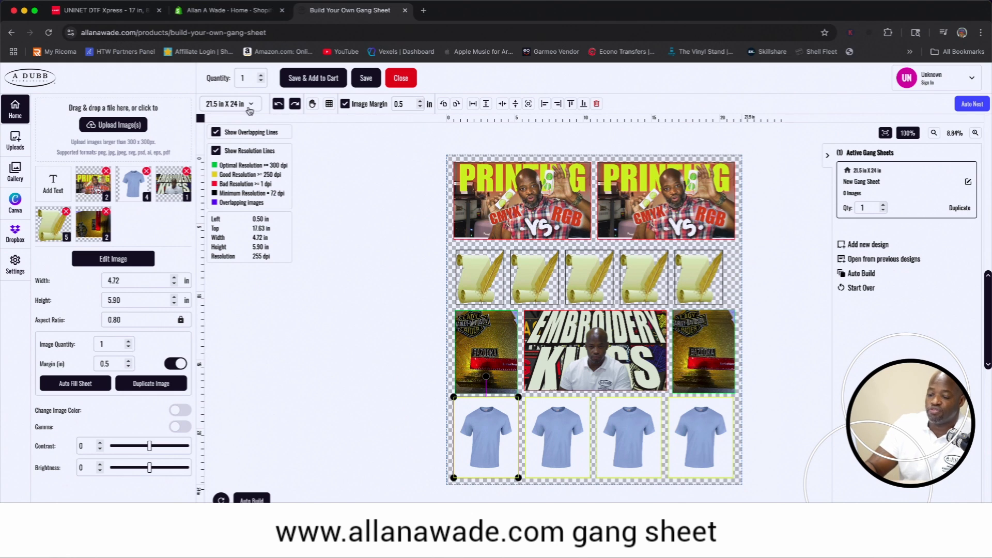
# - Change the gang sheet size to 21.5 in x 48 in
pyautogui.click(251, 106)
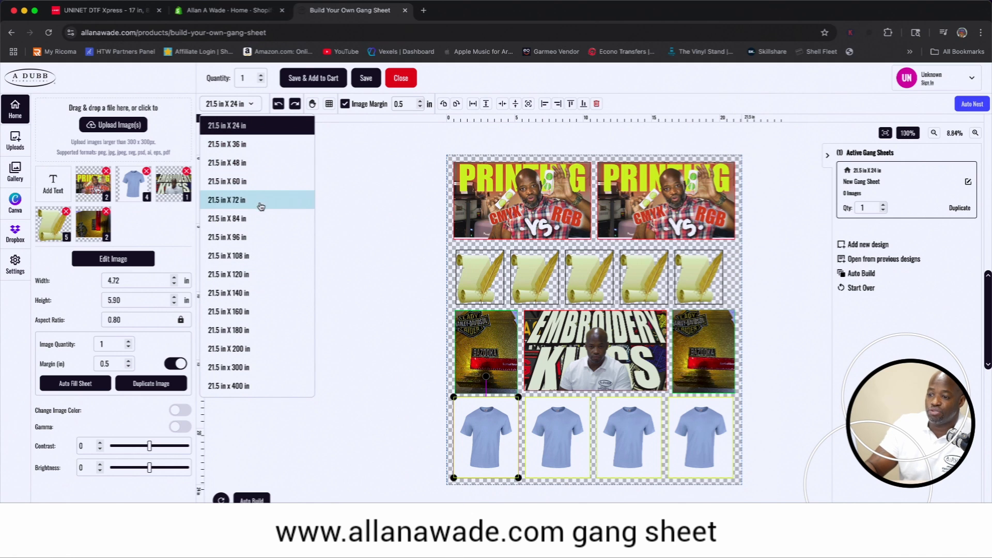
pyautogui.click(256, 171)
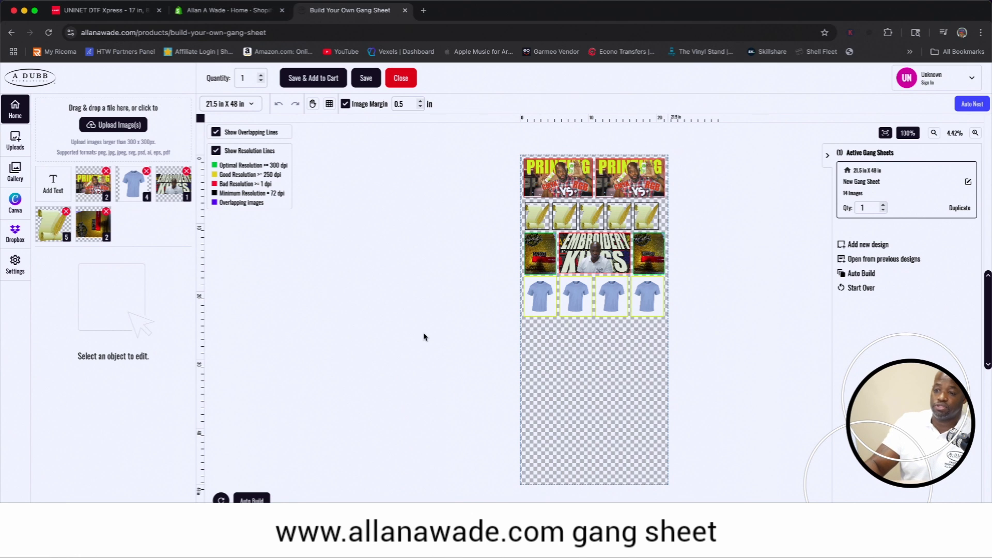
# - Upload 1001188882.png from the Downloads folder to the image library
pyautogui.click(119, 127)
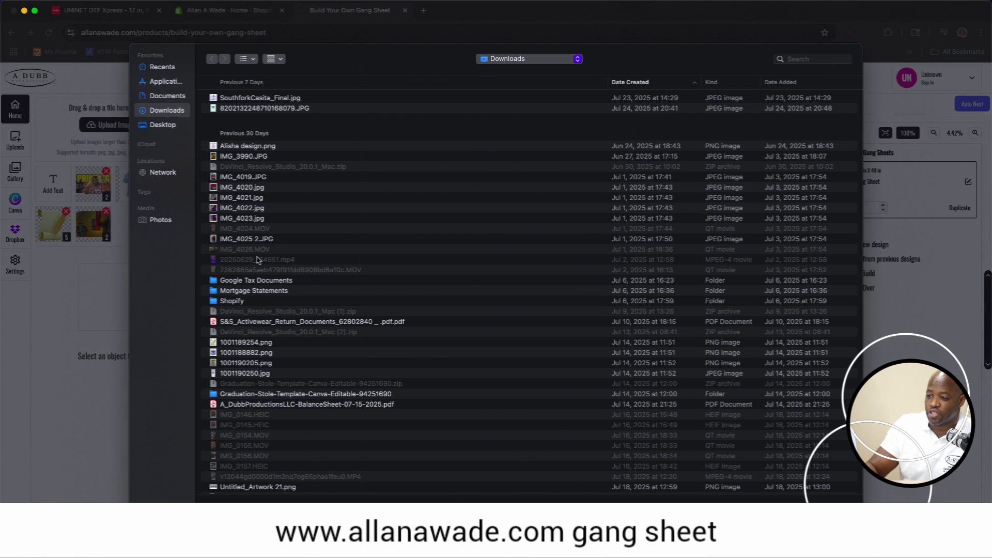
pyautogui.scroll(-5, 257, 260)
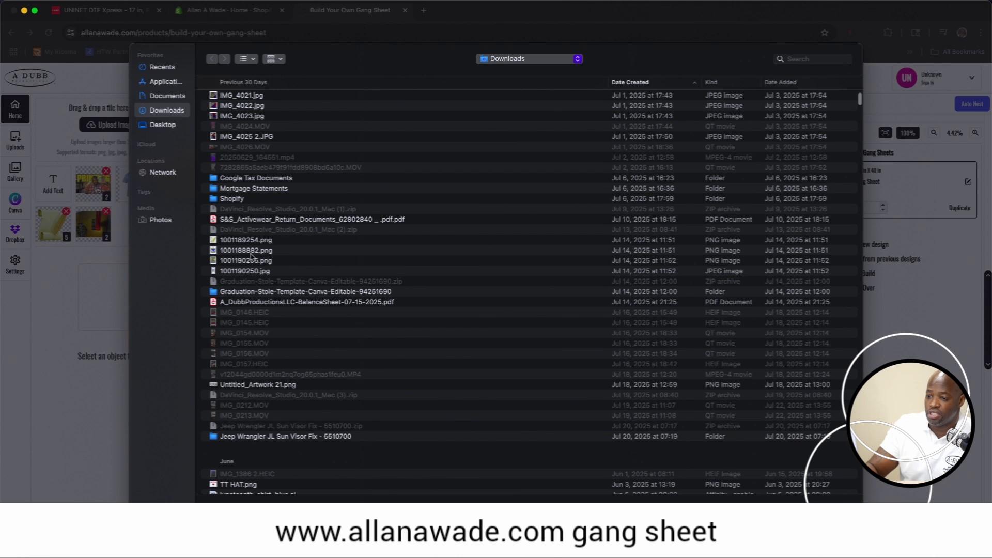
pyautogui.click(251, 252)
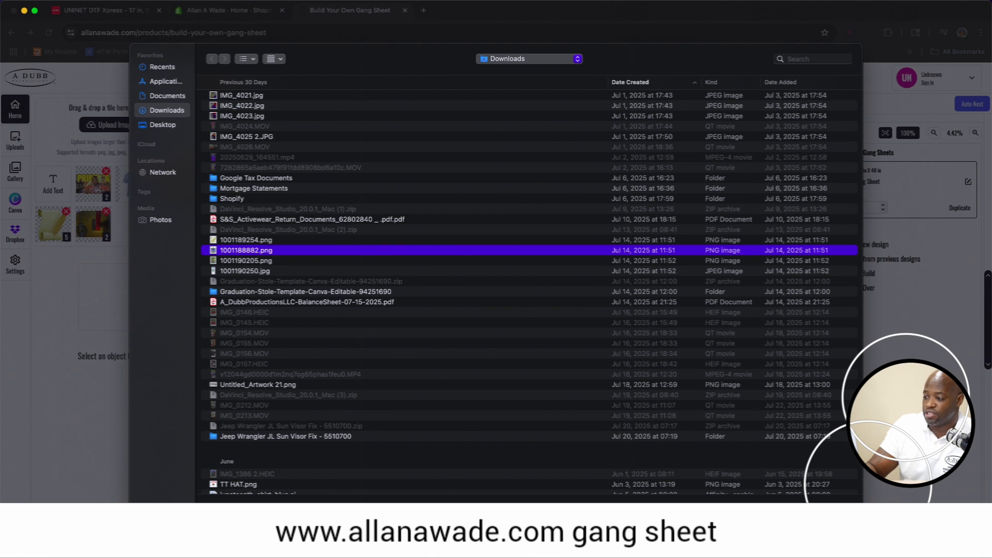
pyautogui.click(835, 510)
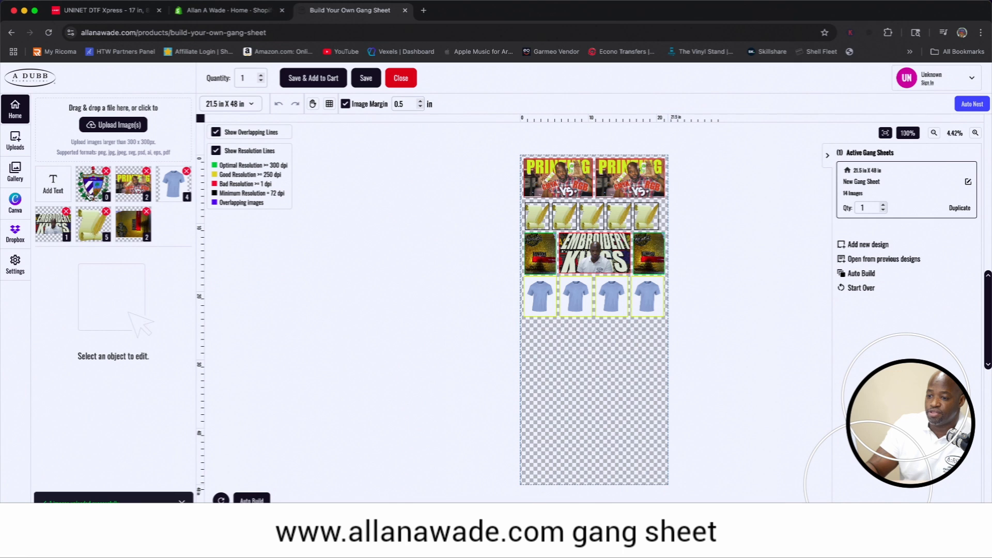
# - Place the coat-of-arms image below the T-shirt row at about 9.07 x 10.20 in and auto-fill the remaining space with copies
pyautogui.click(89, 189)
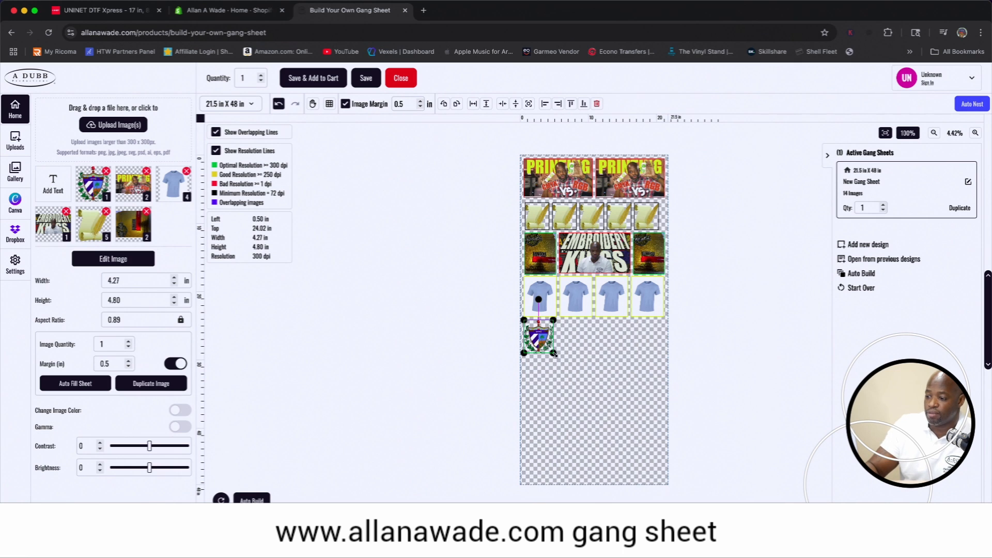
pyautogui.moveTo(554, 354); pyautogui.dragTo(597, 383)
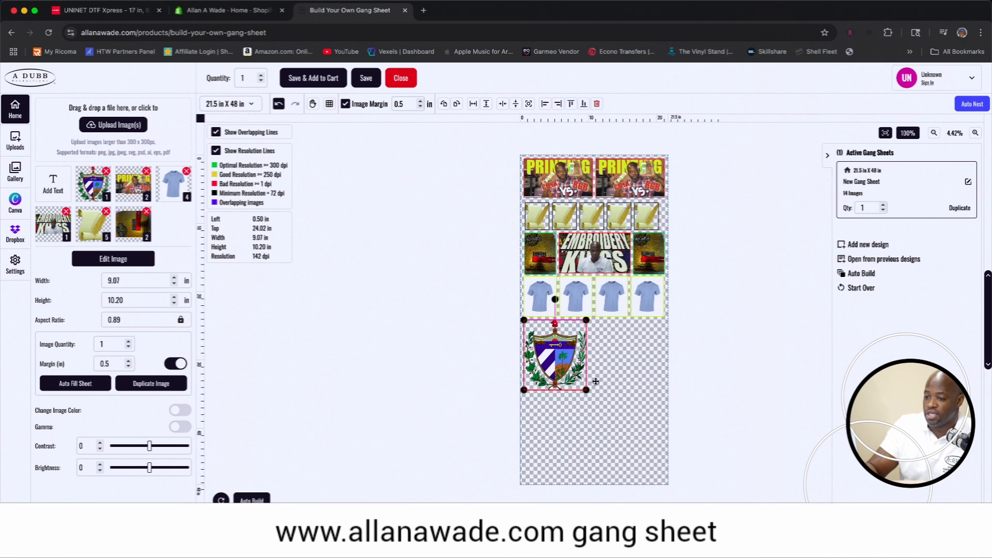
pyautogui.click(91, 387)
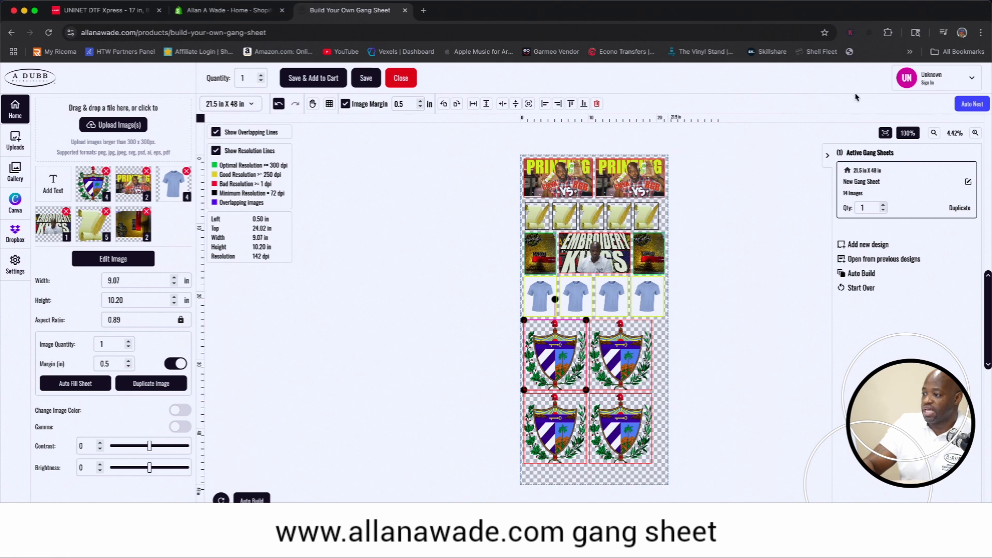
pyautogui.click(971, 83)
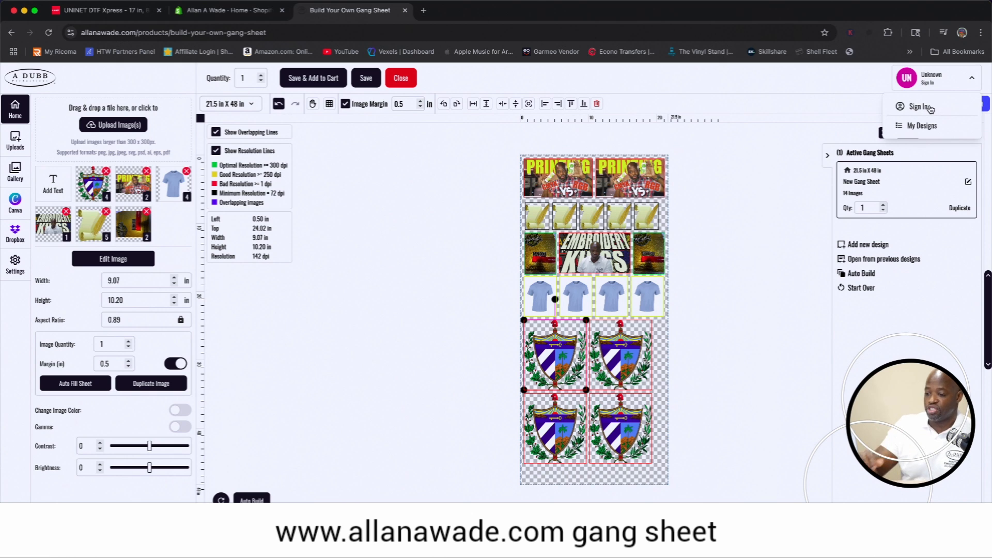
pyautogui.click(464, 176)
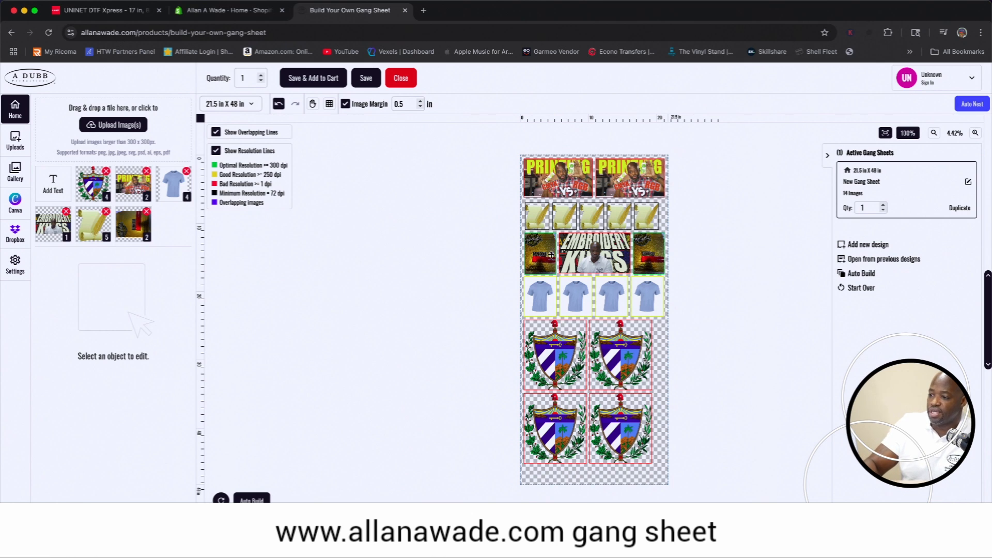
# - Change the gang sheet size to 21.5 in x 60 in
pyautogui.click(625, 351)
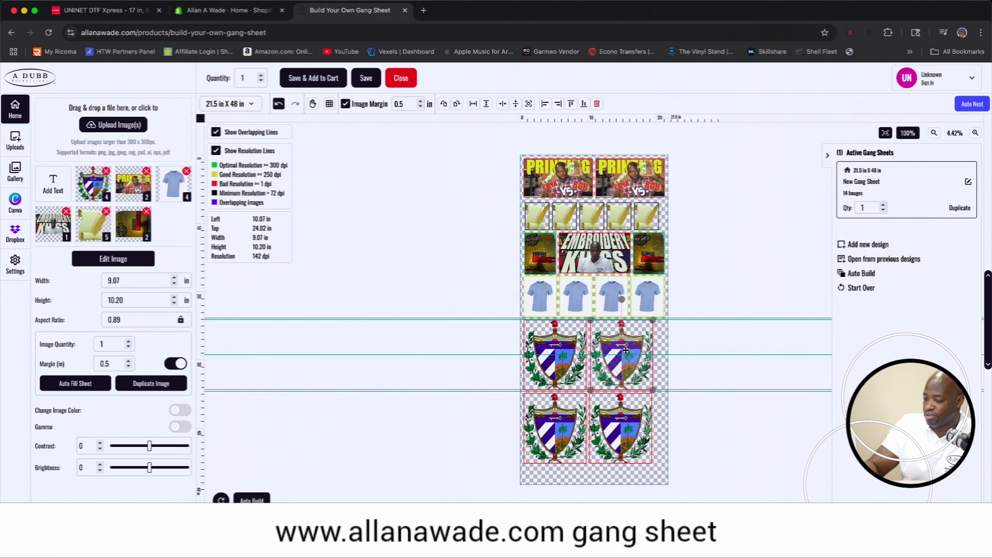
pyautogui.click(243, 107)
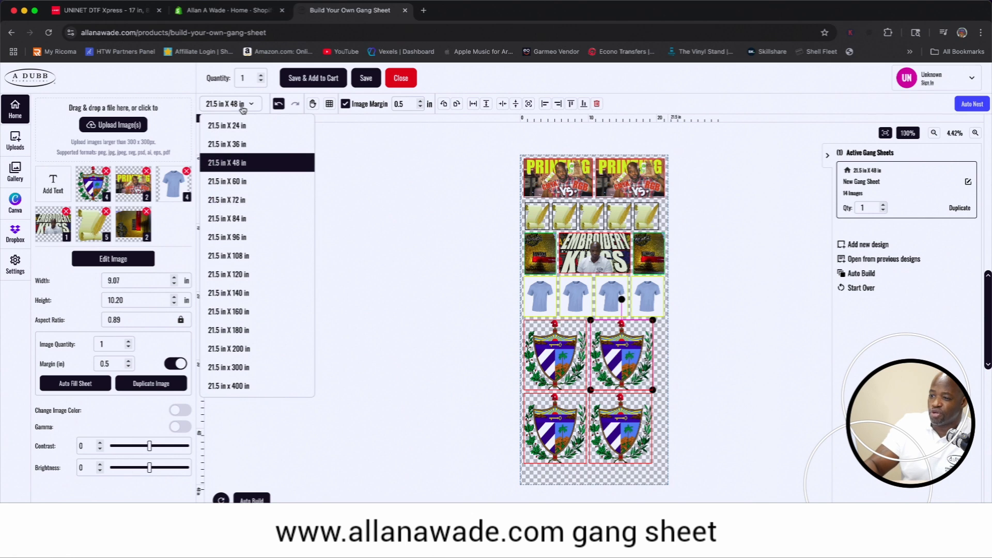
pyautogui.click(254, 186)
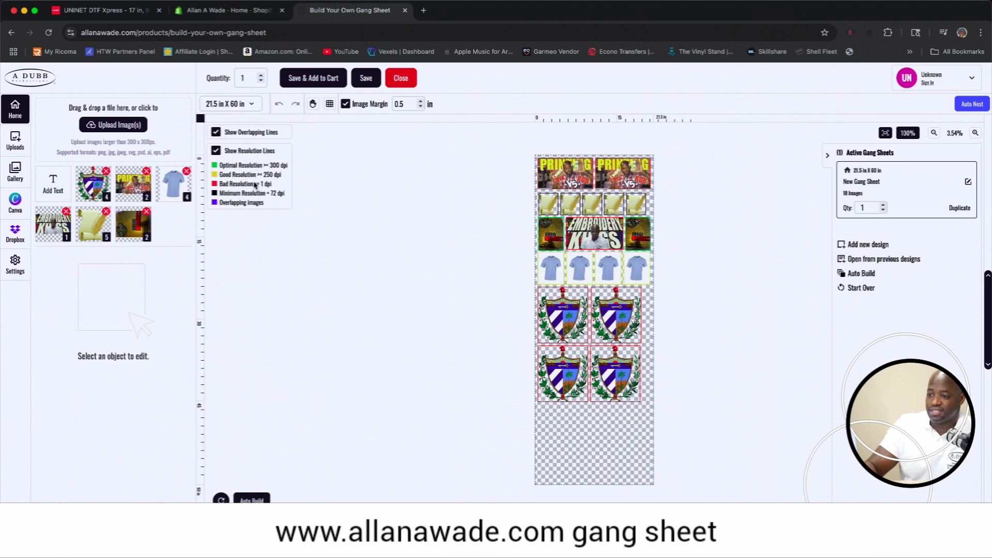
# - Browse several pages of the ready-made design gallery and examine the artwork available for the gang sheet
pyautogui.click(16, 172)
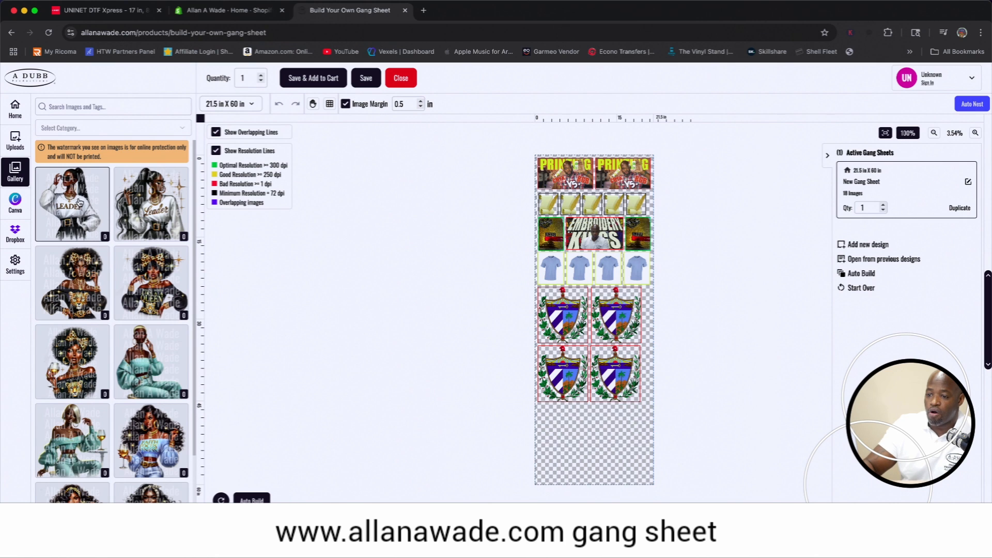
pyautogui.scroll(-2, 124, 260)
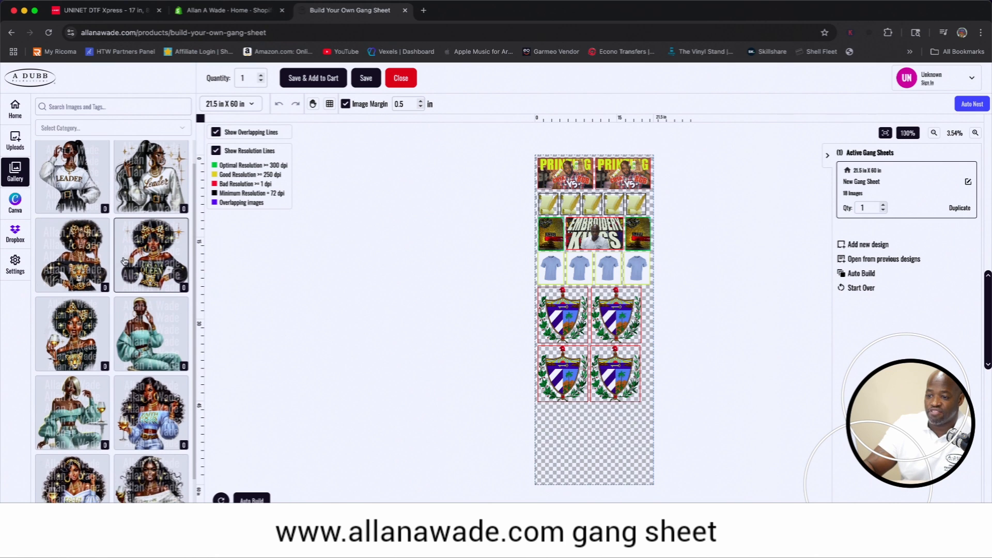
pyautogui.scroll(2, 124, 260)
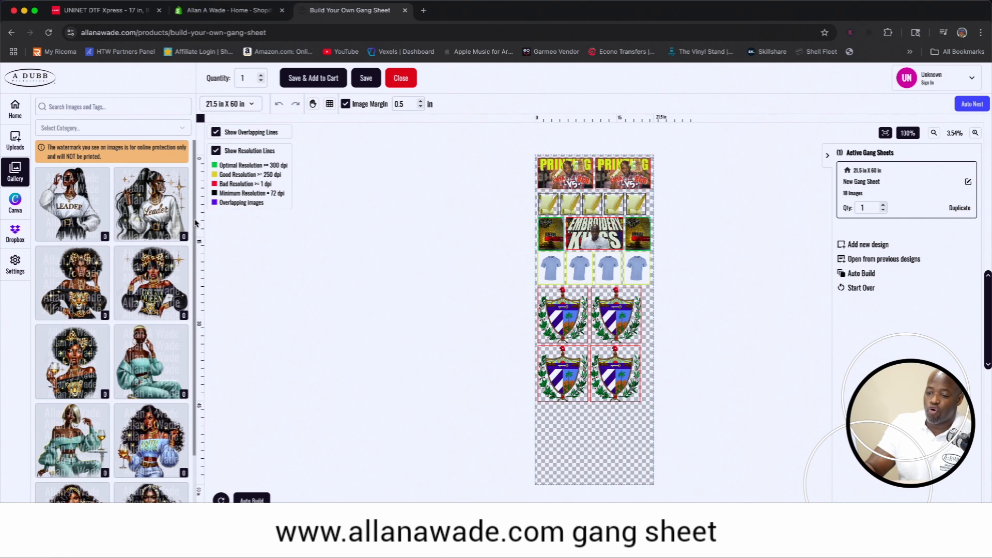
pyautogui.moveTo(196, 222); pyautogui.dragTo(197, 448)
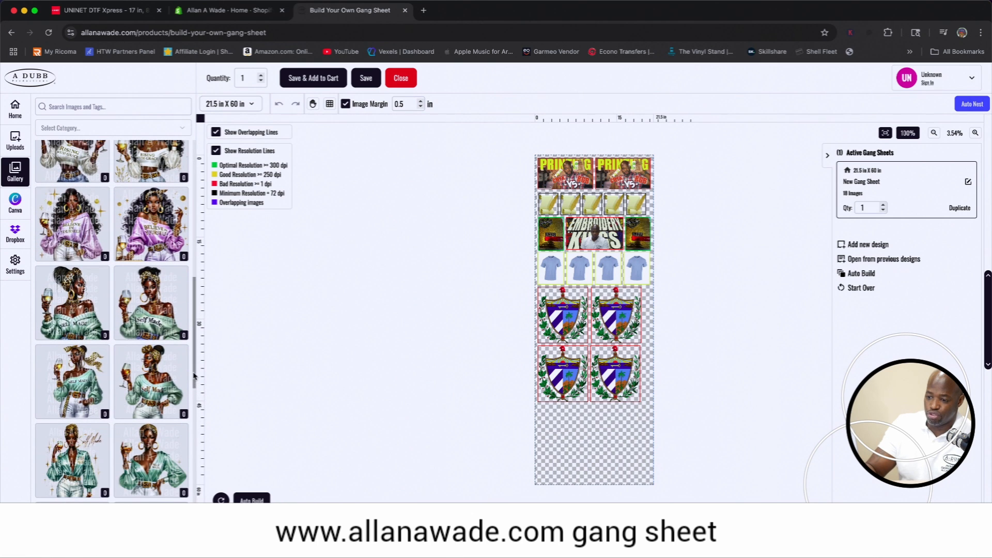
pyautogui.moveTo(195, 381); pyautogui.dragTo(195, 424)
pyautogui.scroll(-3, 195, 424)
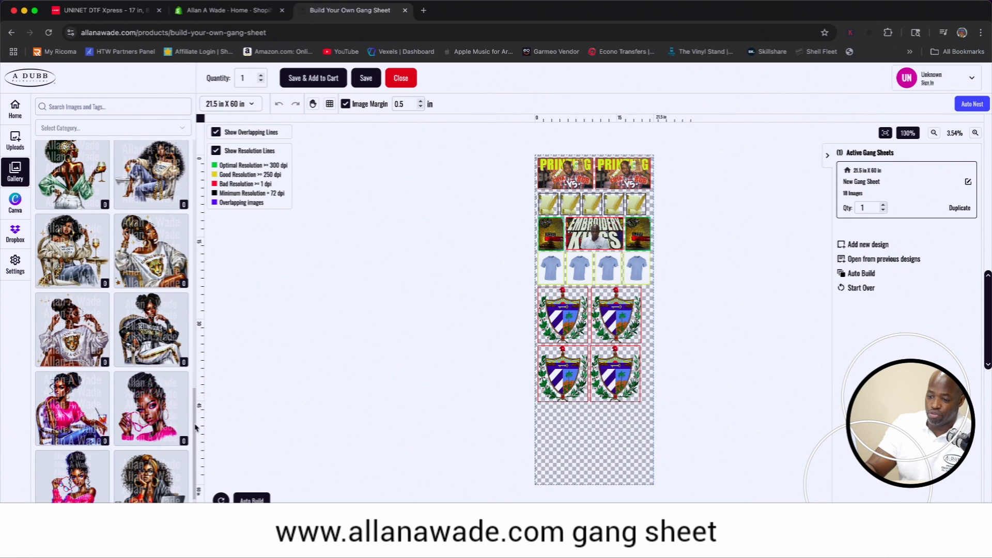
pyautogui.click(158, 523)
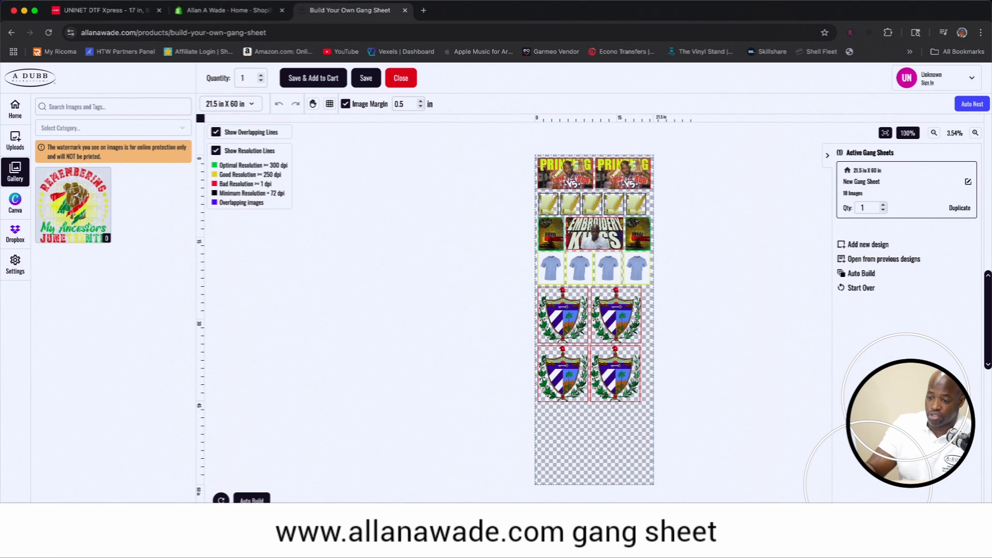
pyautogui.click(70, 523)
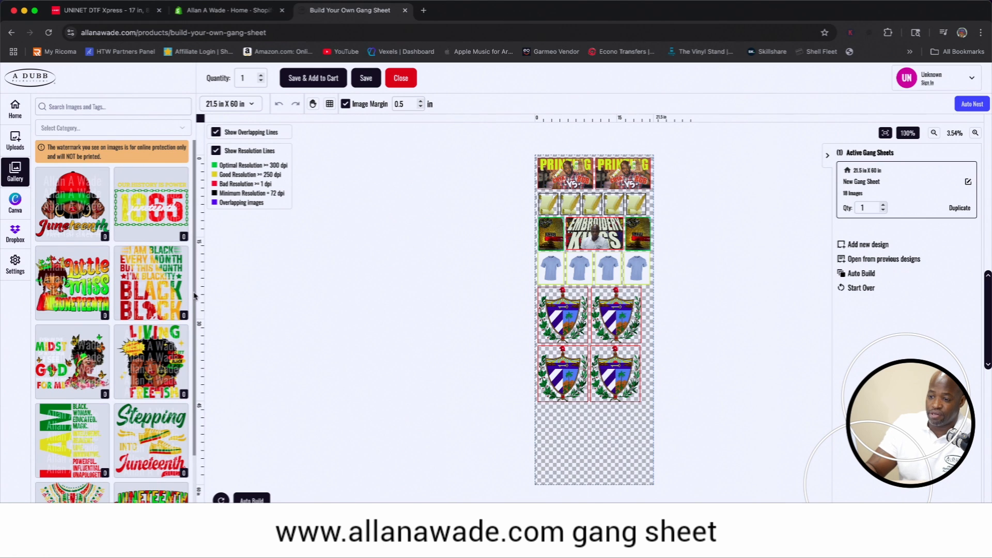
pyautogui.moveTo(195, 296); pyautogui.dragTo(199, 432)
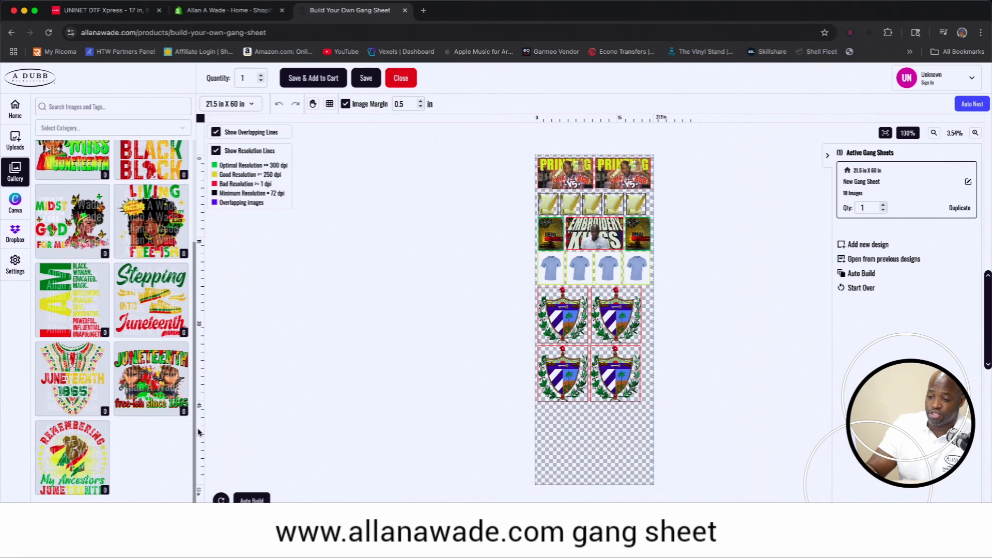
pyautogui.click(145, 525)
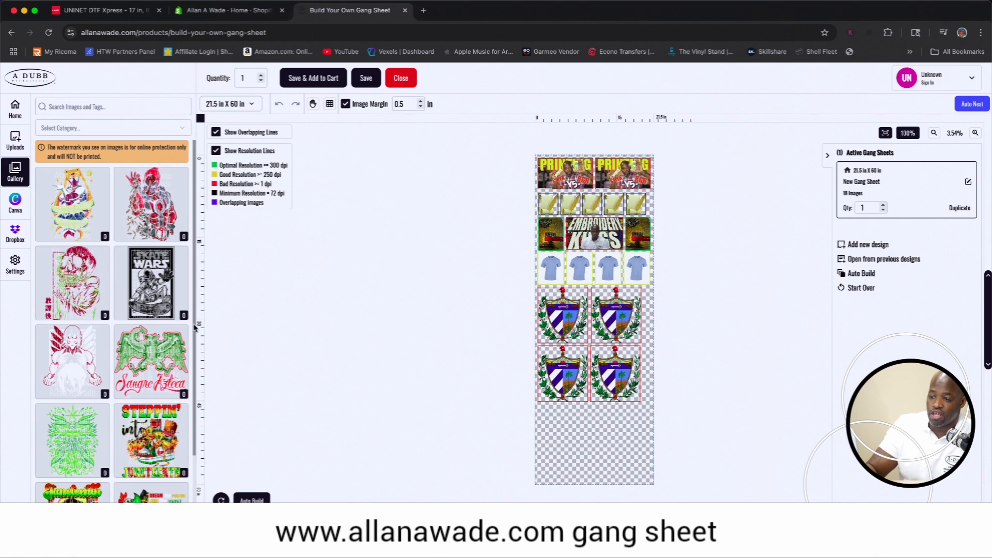
pyautogui.scroll(-1, 195, 337)
pyautogui.scroll(-5, 195, 337)
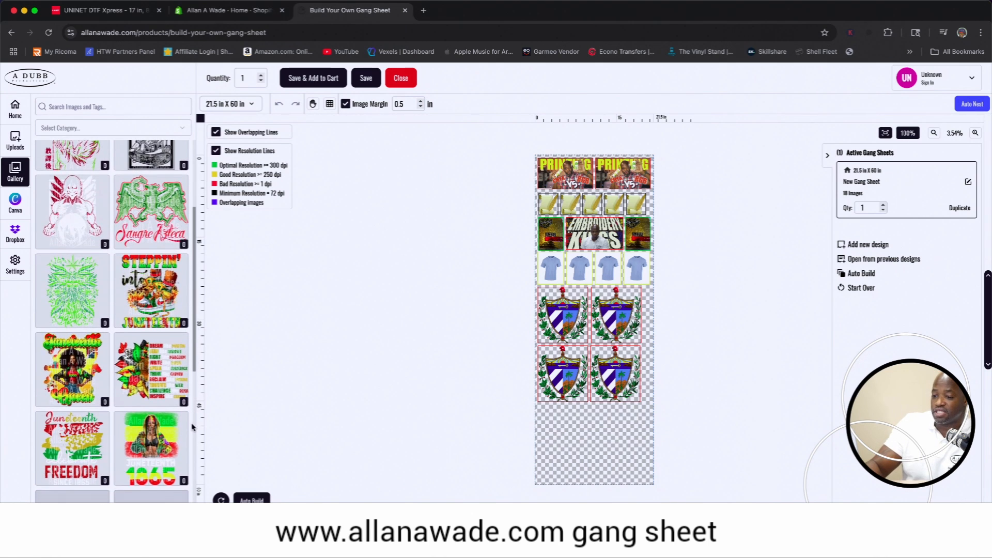
pyautogui.scroll(-2, 192, 440)
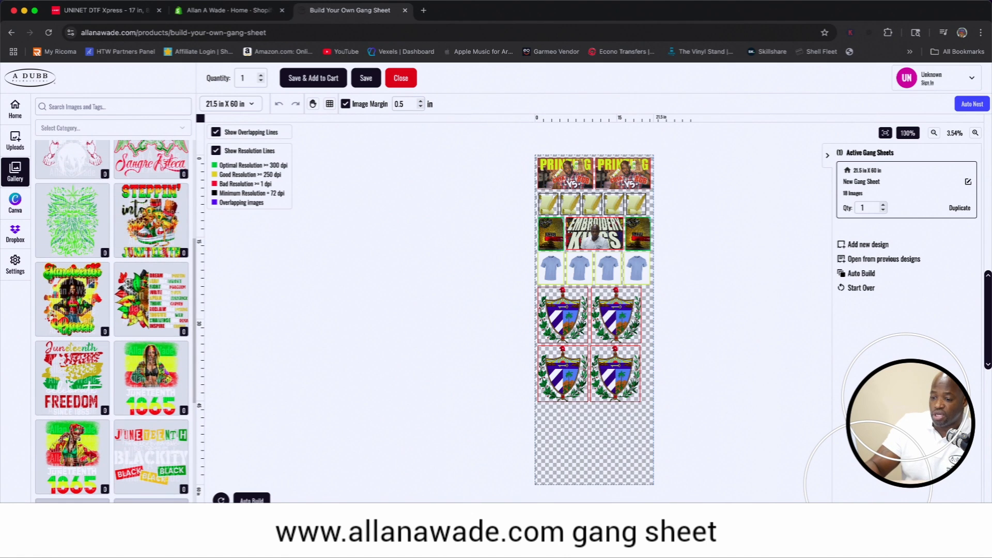
pyautogui.scroll(6, 150, 362)
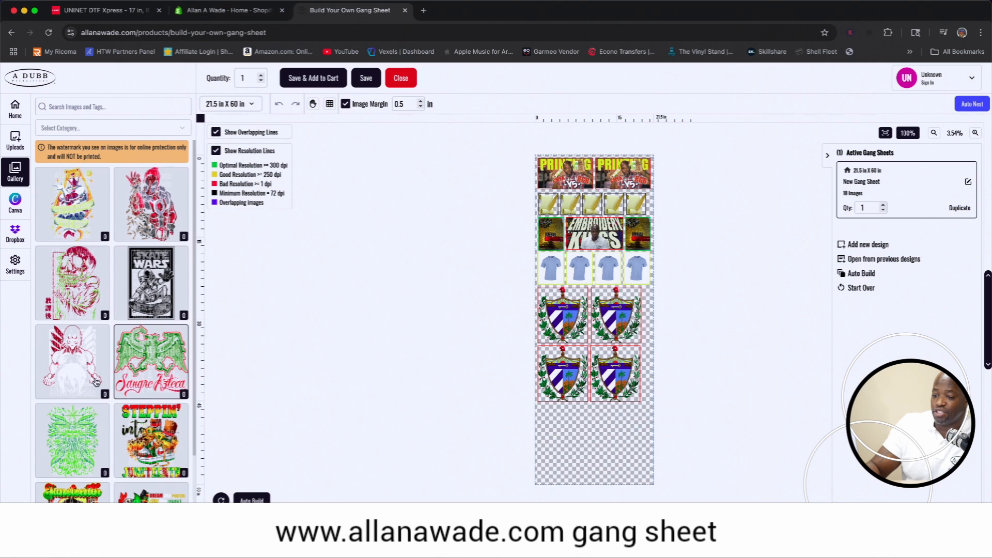
# - Add the ornate red mask design with yellow eyes from another gallery page to the empty area below the coat-of-arms images
pyautogui.click(89, 521)
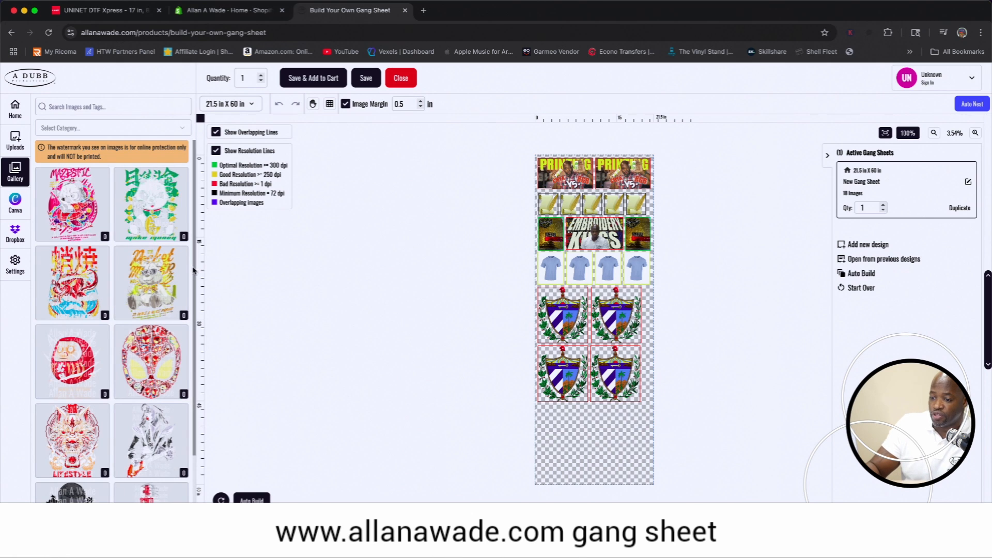
pyautogui.scroll(-3, 150, 269)
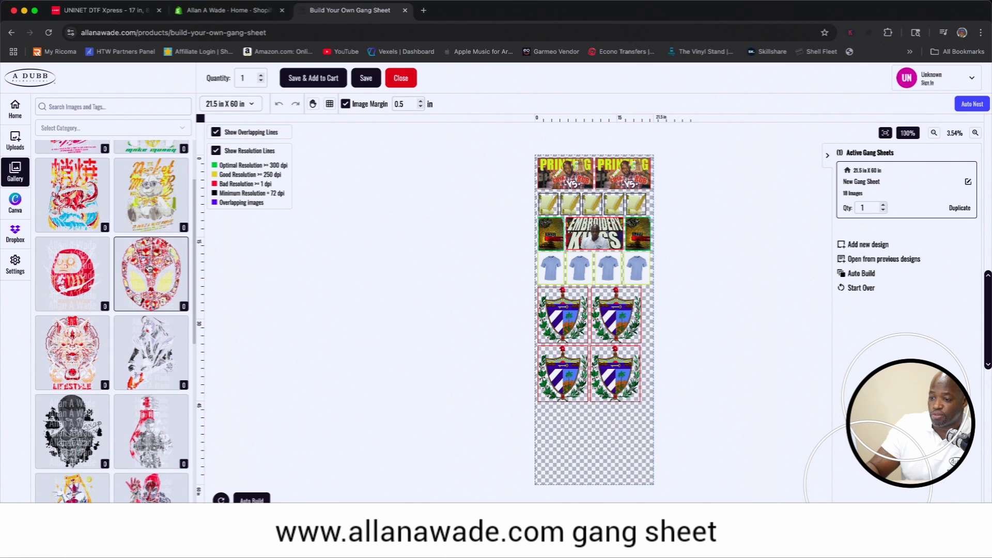
pyautogui.click(148, 269)
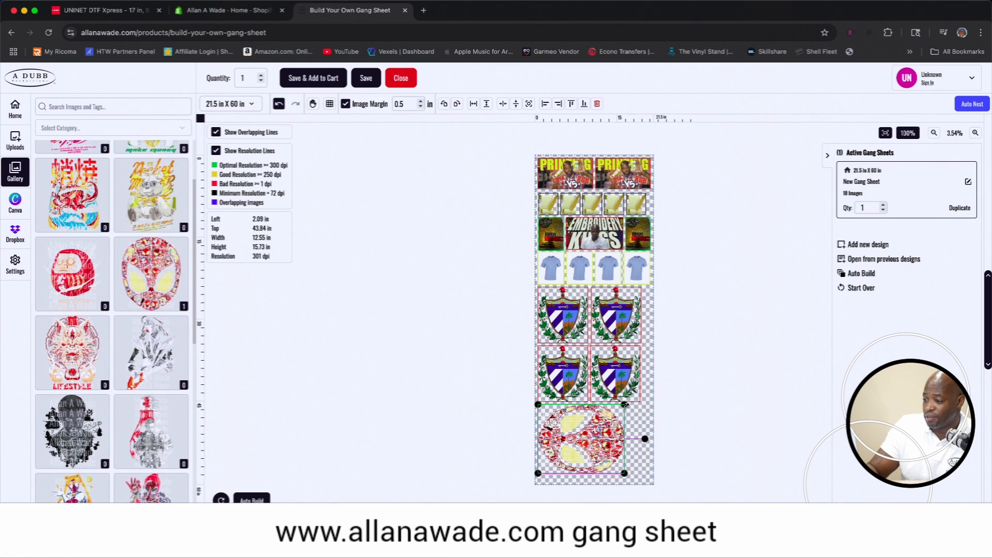
# - Shrink the red mask design to about 9.77 x 12.25 in and rotate it 90° counterclockwise so it stands upright
pyautogui.moveTo(625, 405); pyautogui.dragTo(606, 420)
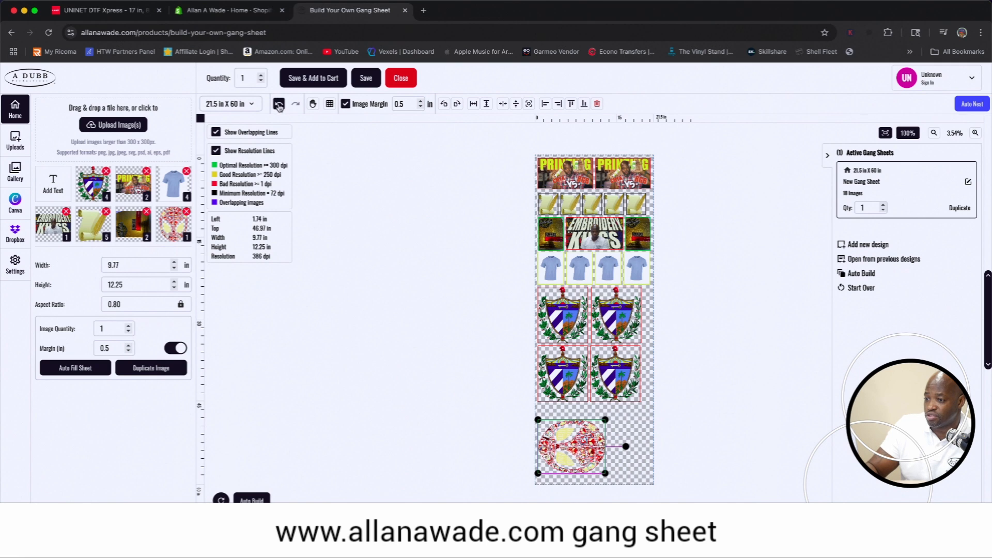
pyautogui.click(278, 105)
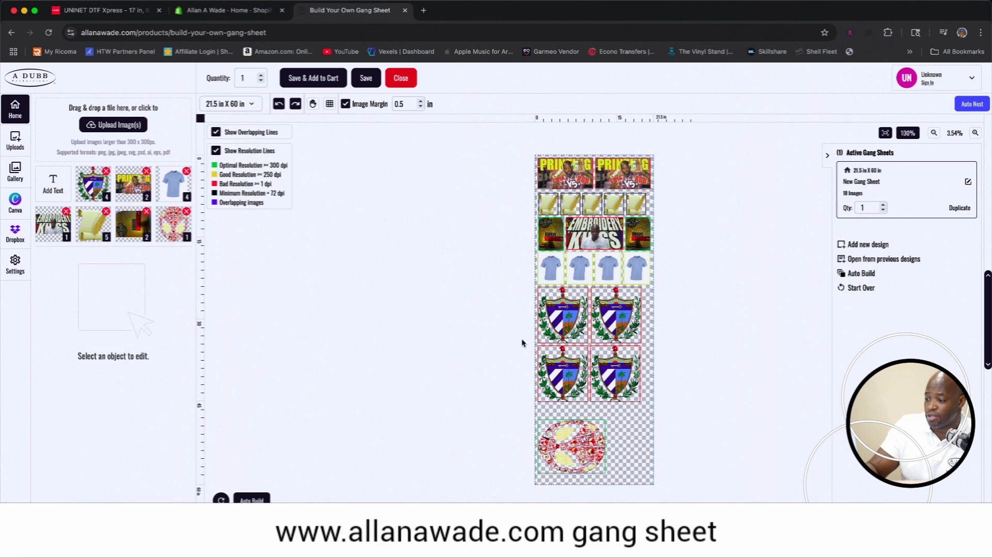
pyautogui.click(587, 429)
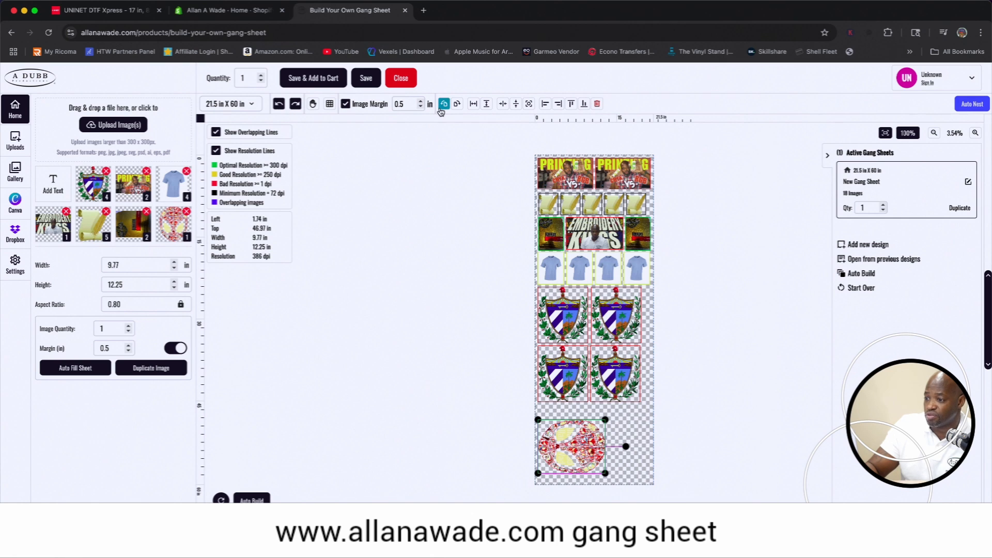
pyautogui.click(443, 105)
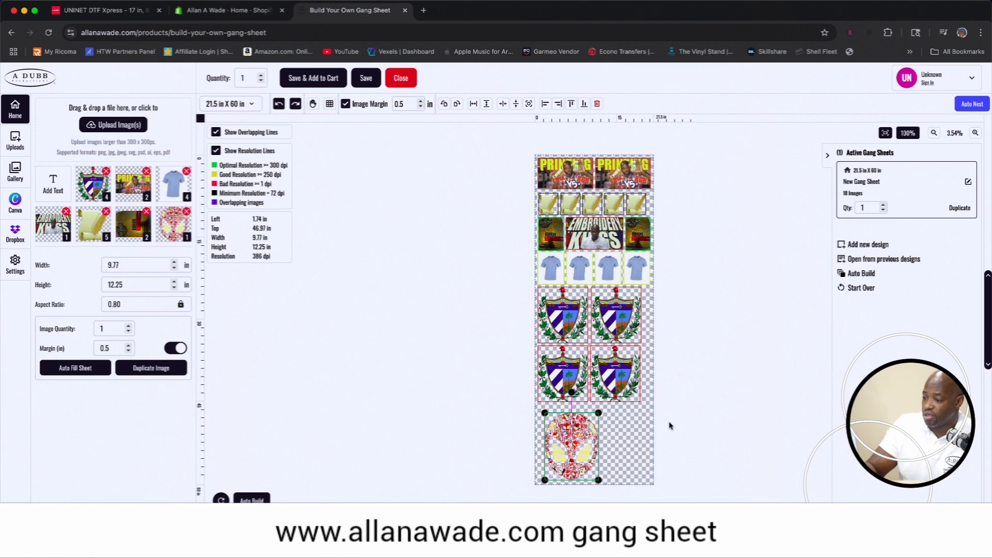
# - Move the mask up close beneath the coat-of-arms images and place a duplicate beside it to complete the row
pyautogui.moveTo(584, 437); pyautogui.dragTo(580, 432)
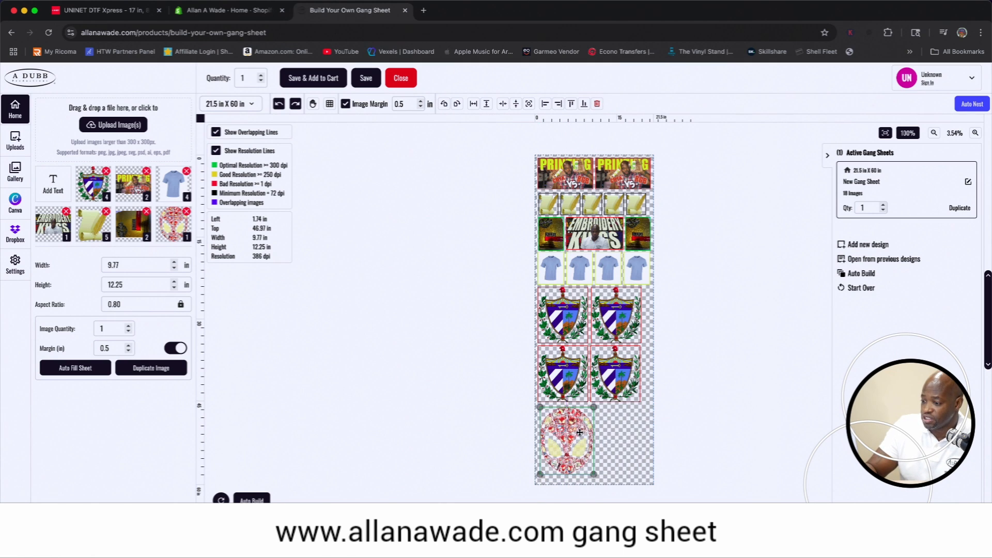
pyautogui.click(155, 368)
pyautogui.moveTo(622, 453); pyautogui.dragTo(623, 453)
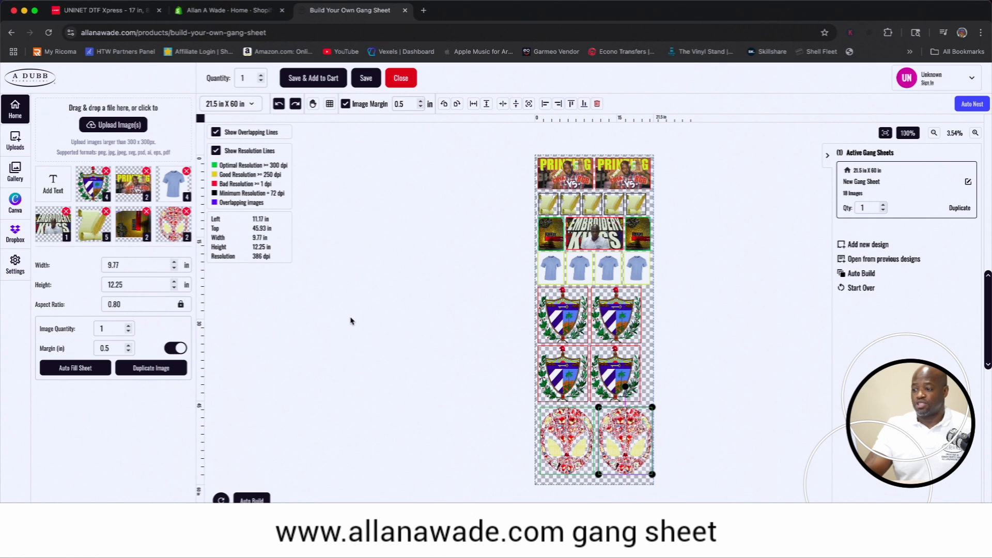
# - Save the gang sheet and add it to the cart, accepting Print Anyway and the artwork-rights agreement
pyautogui.click(330, 79)
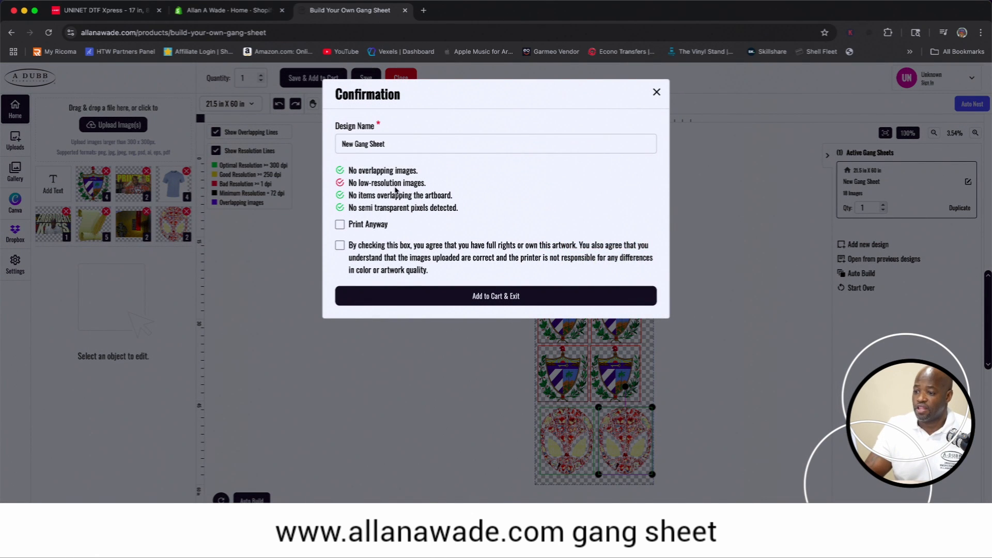
pyautogui.doubleClick(394, 144)
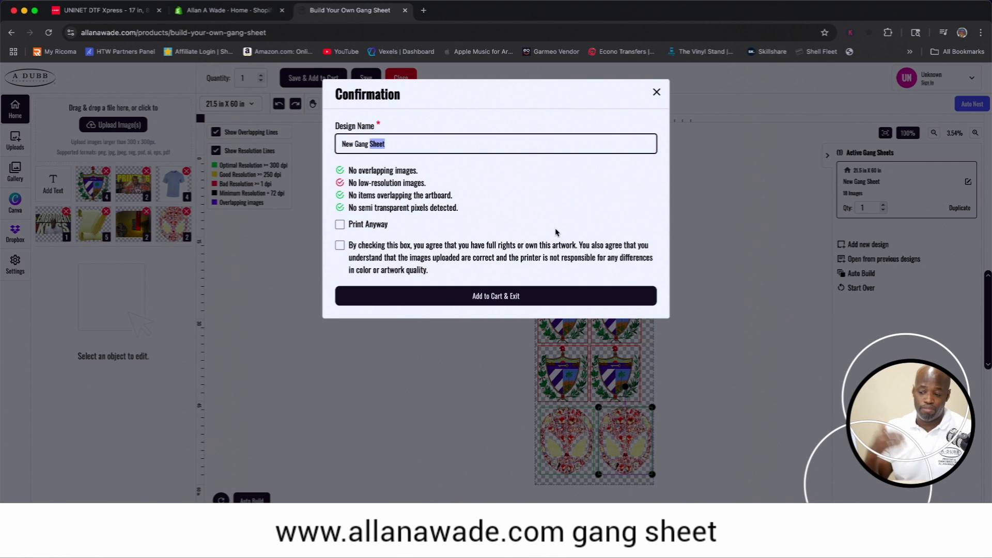
pyautogui.click(523, 297)
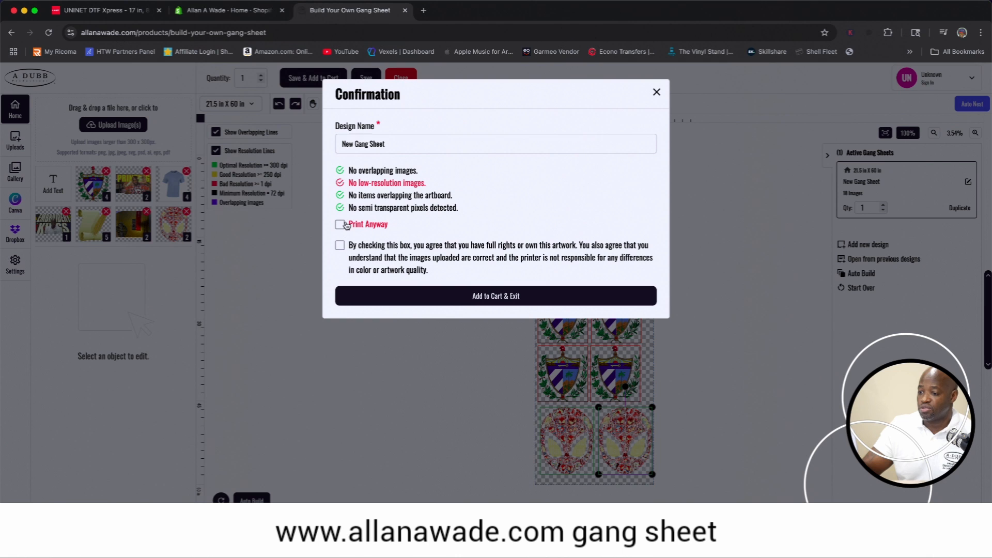
pyautogui.click(340, 244)
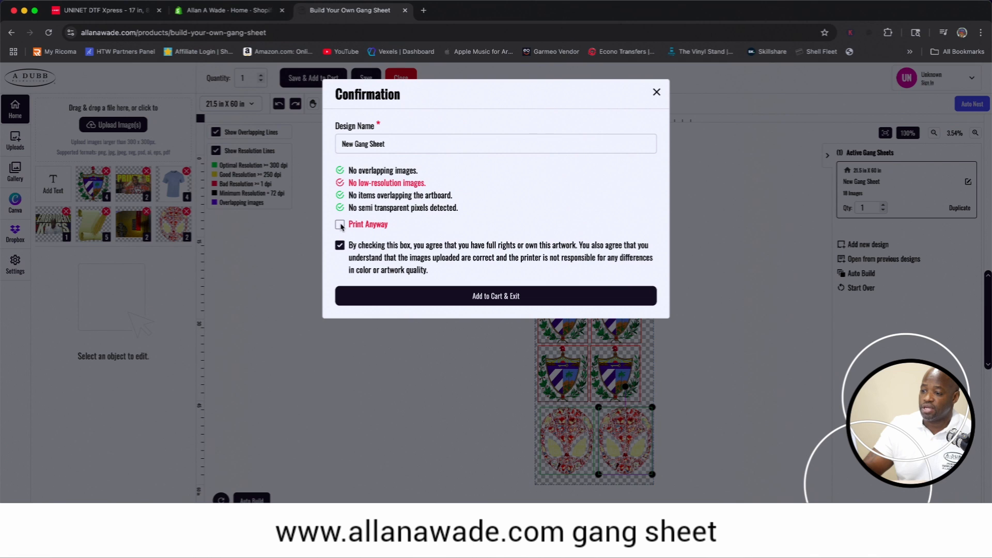
pyautogui.click(340, 224)
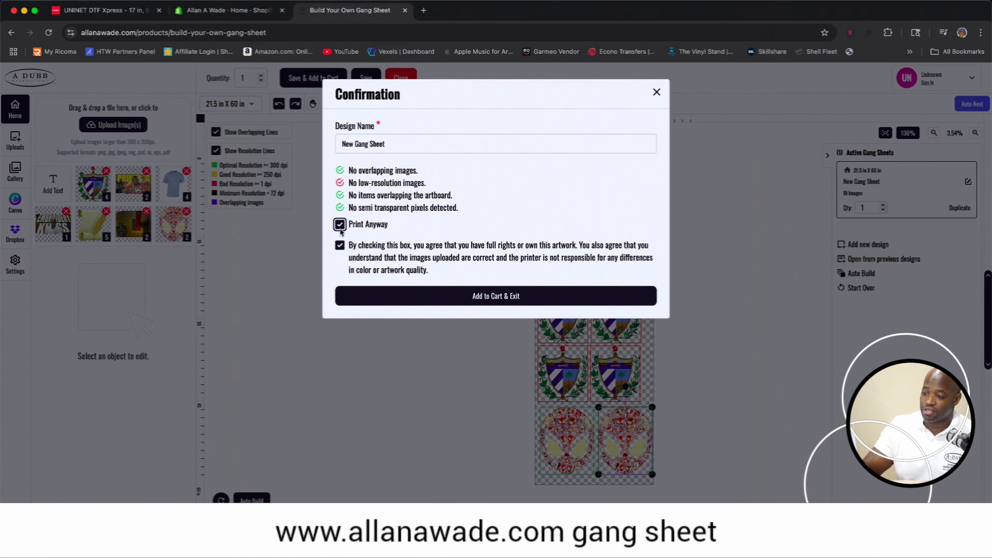
pyautogui.click(483, 298)
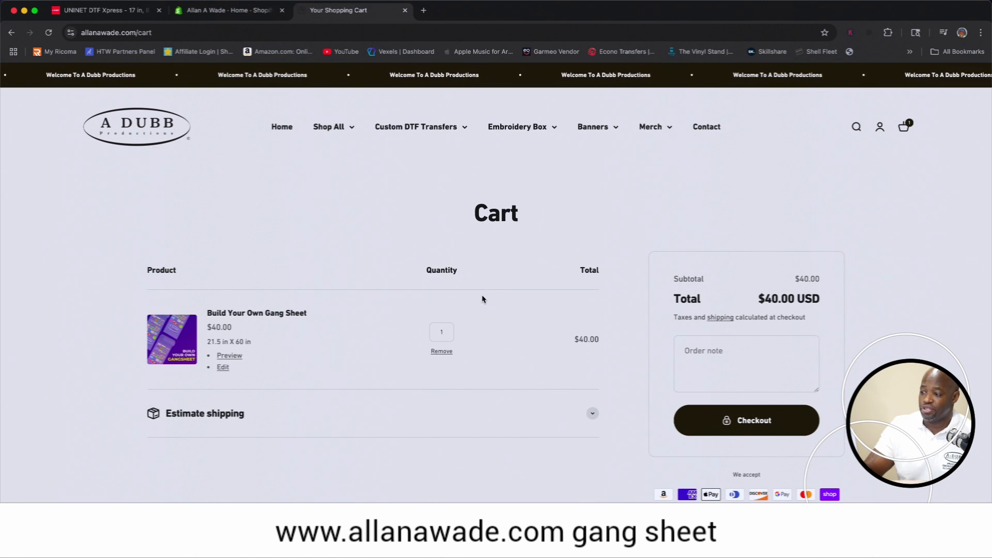
pyautogui.scroll(-2, 520, 338)
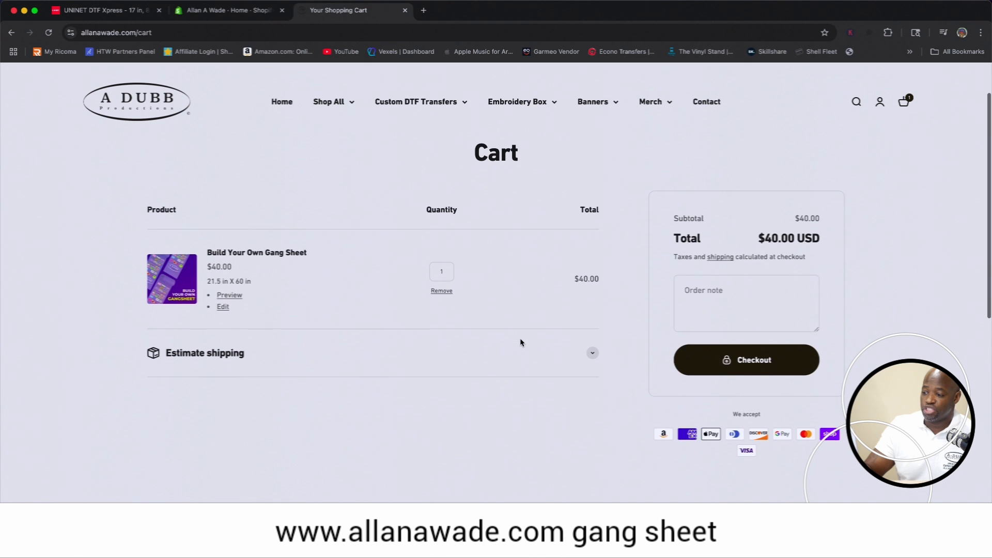
pyautogui.scroll(2, 520, 342)
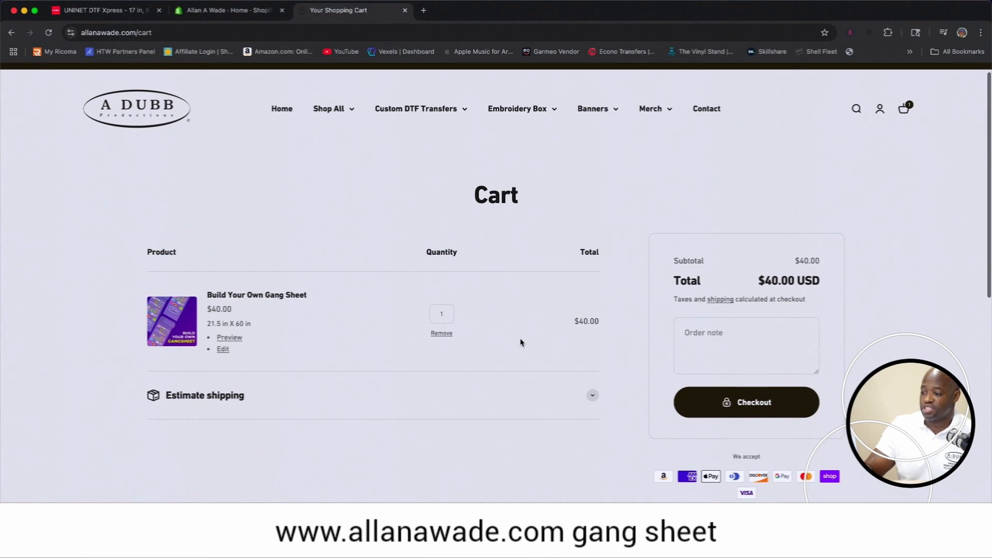